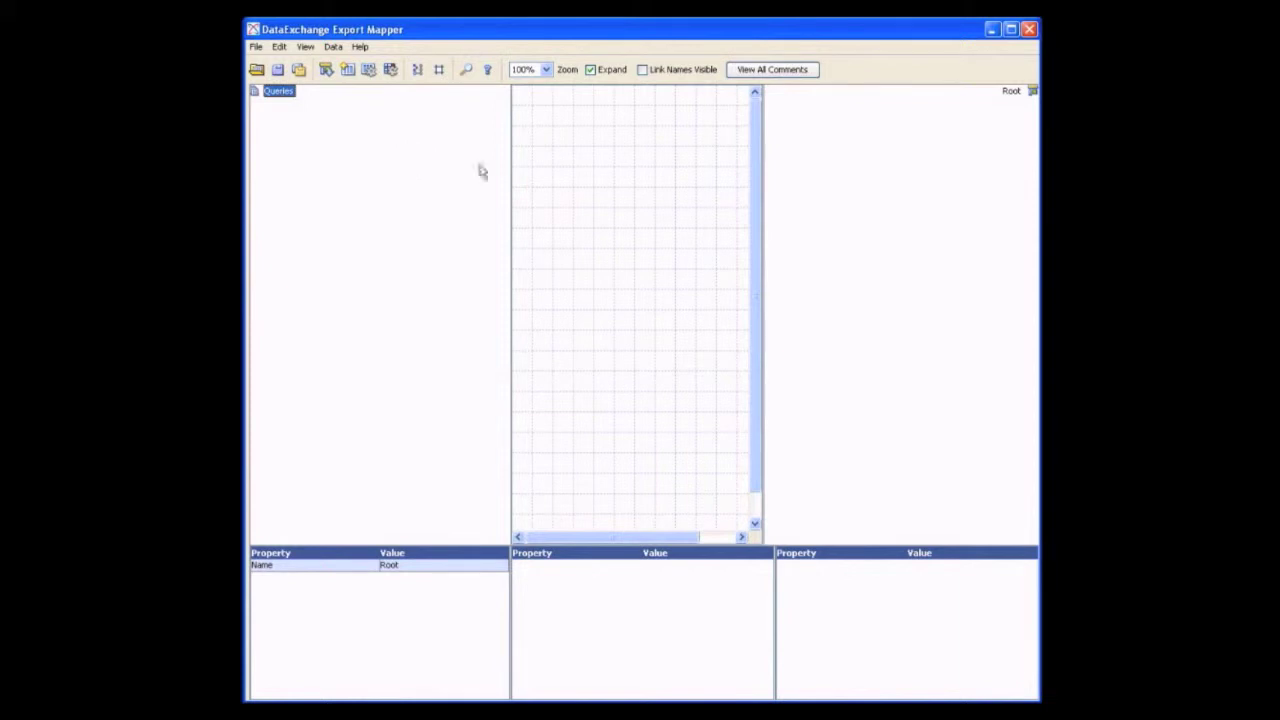
# Start a new query named "person" that runs against the Sheriff data source
pyautogui.click(1012, 91)
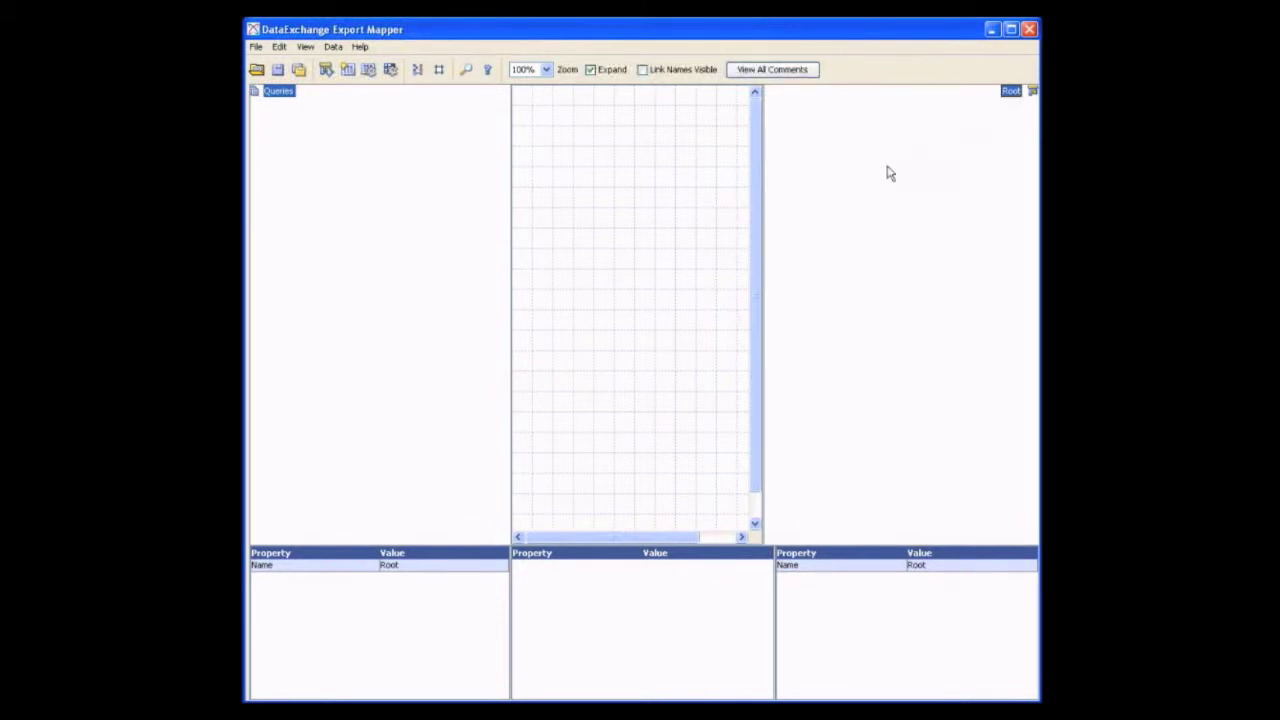
pyautogui.rightClick(270, 95)
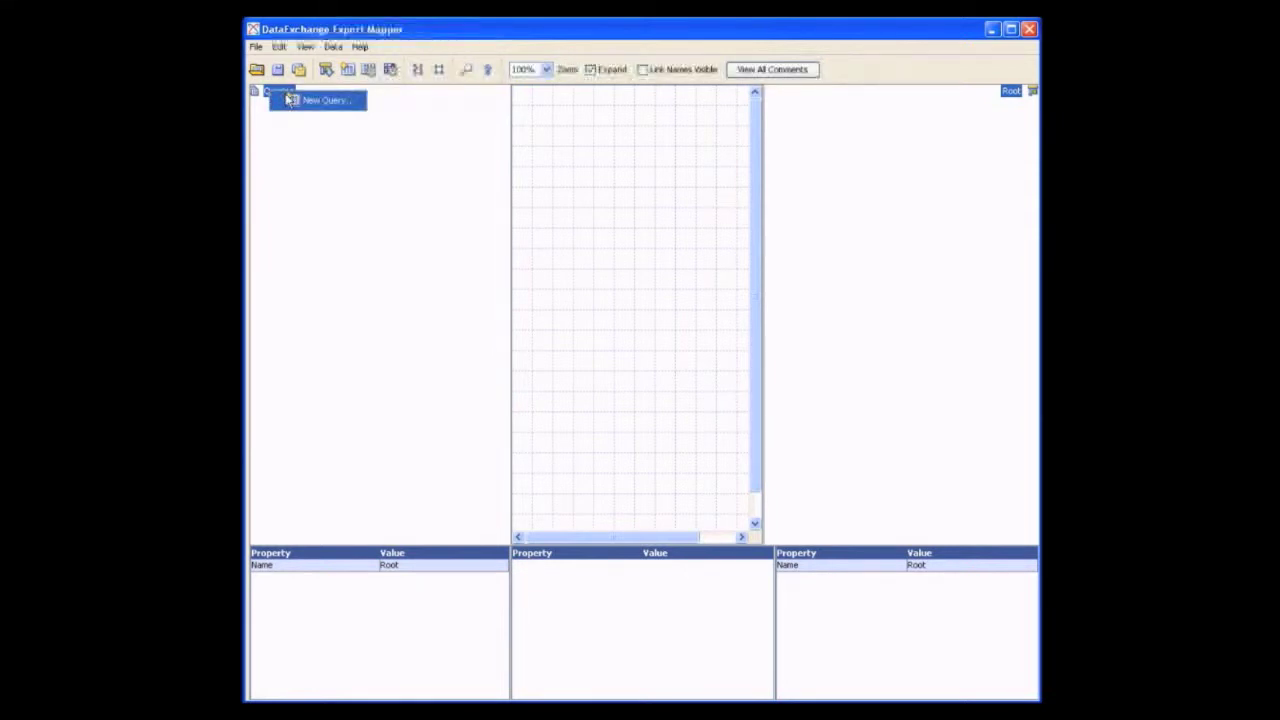
pyautogui.click(290, 100)
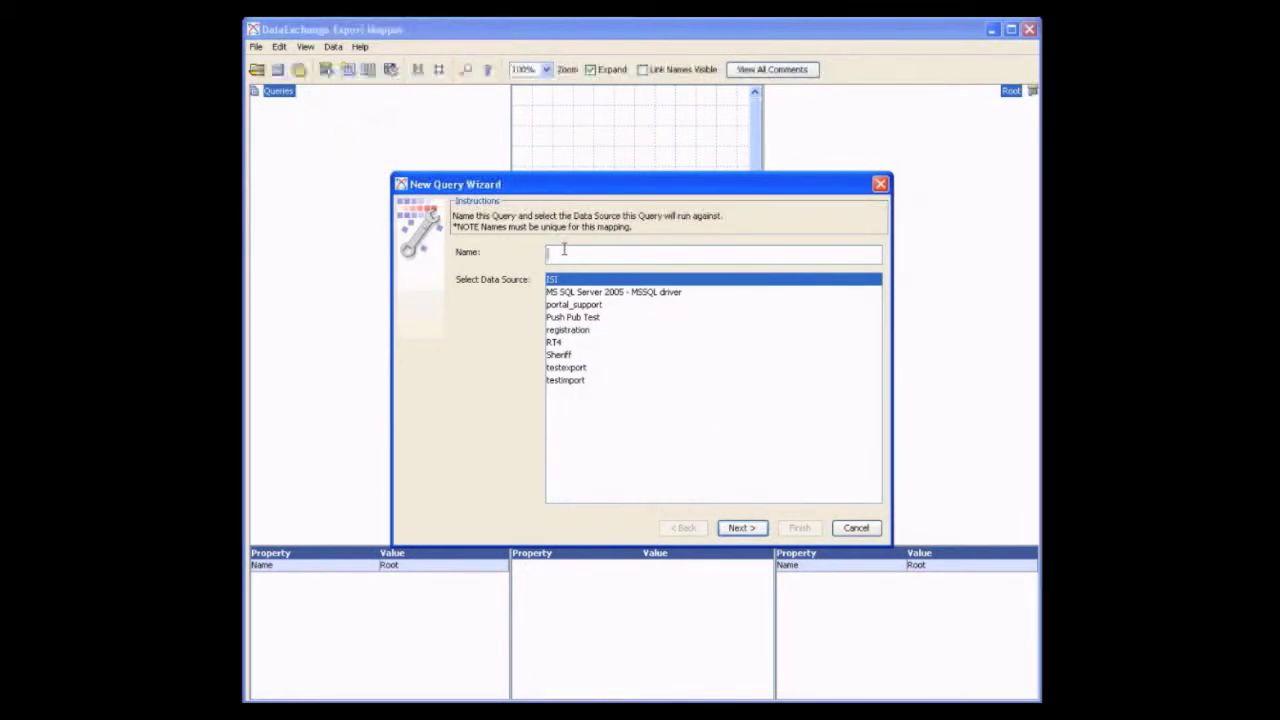
pyautogui.write('s')
pyautogui.write('er')
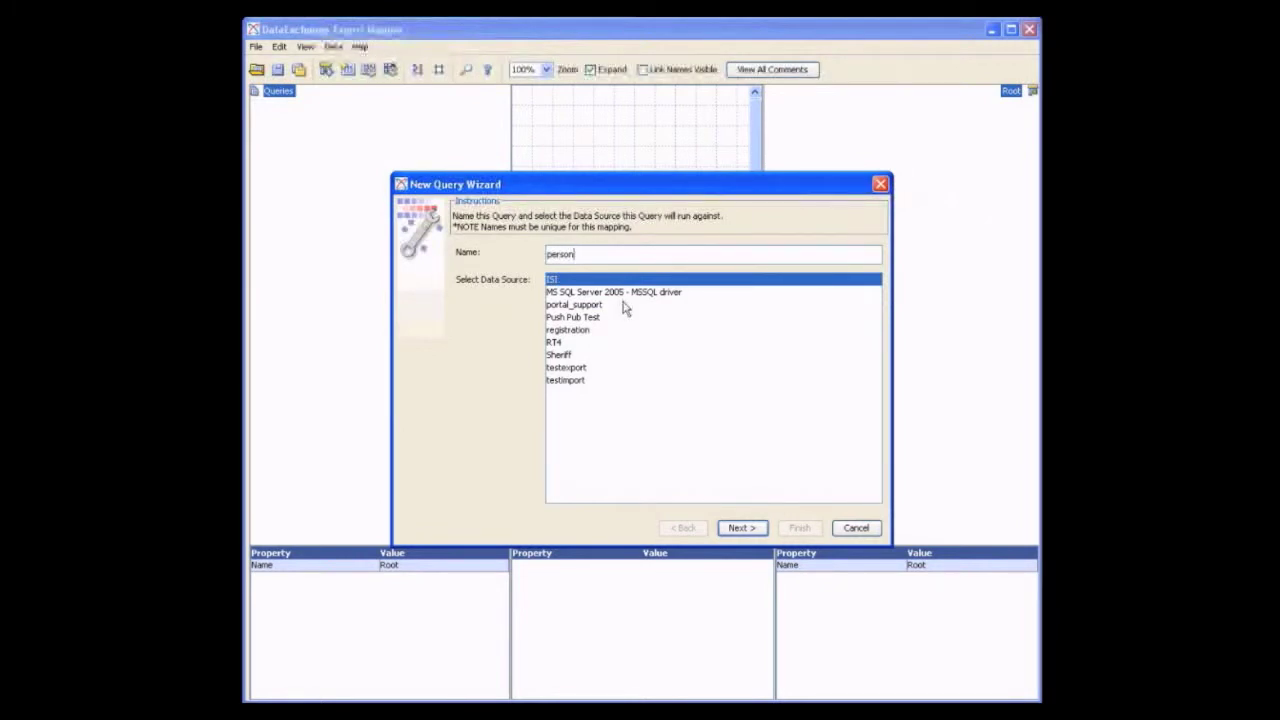
pyautogui.click(567, 357)
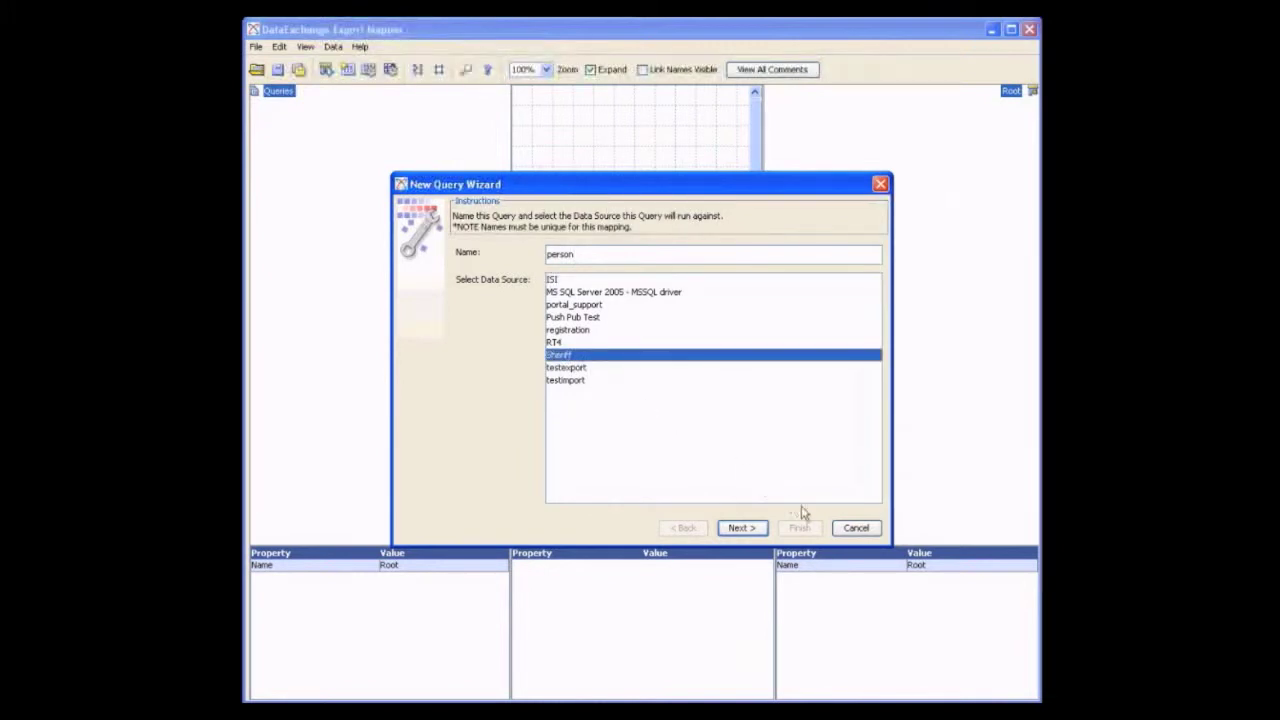
pyautogui.click(755, 530)
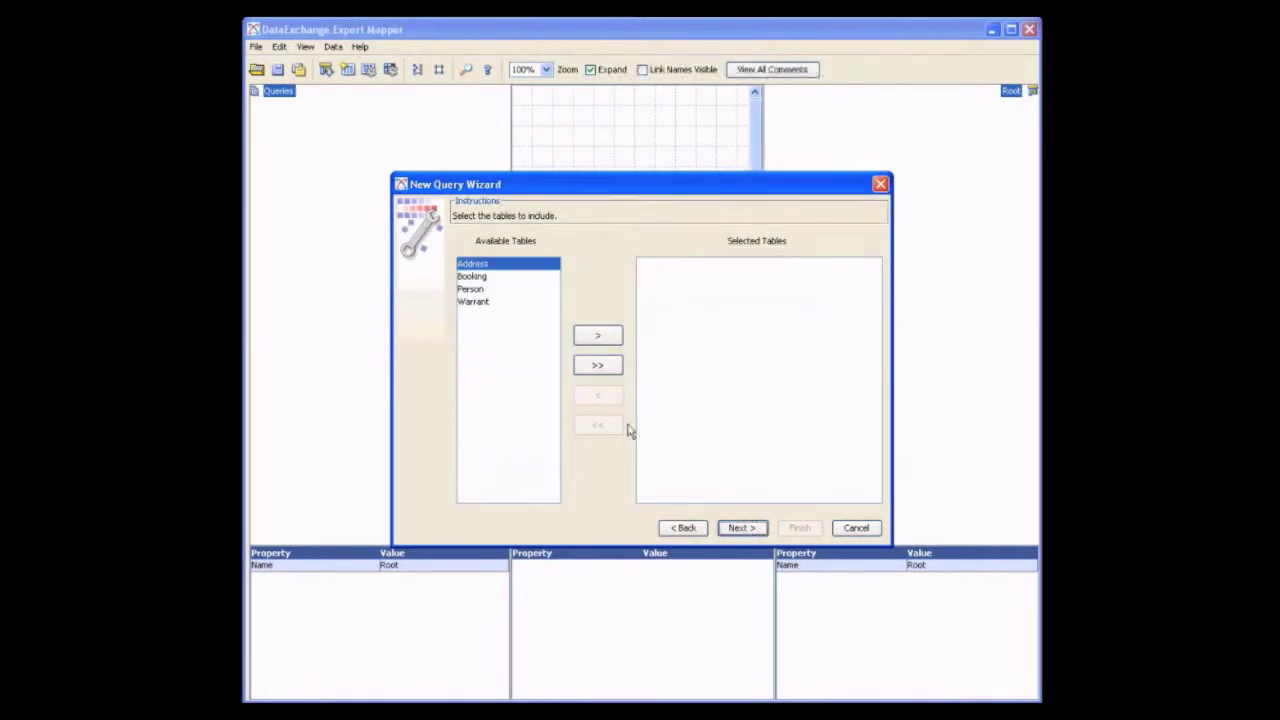
# Include the Person table in the query and continue to column selection
pyautogui.click(479, 290)
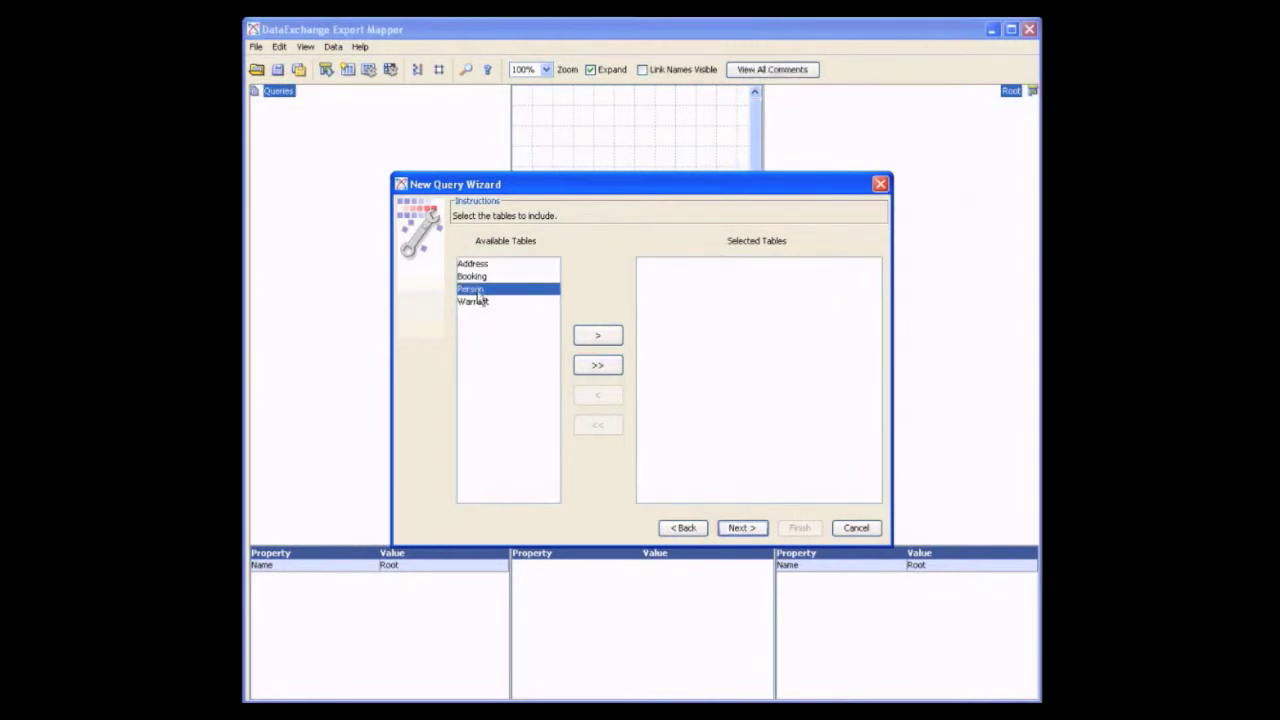
pyautogui.click(590, 340)
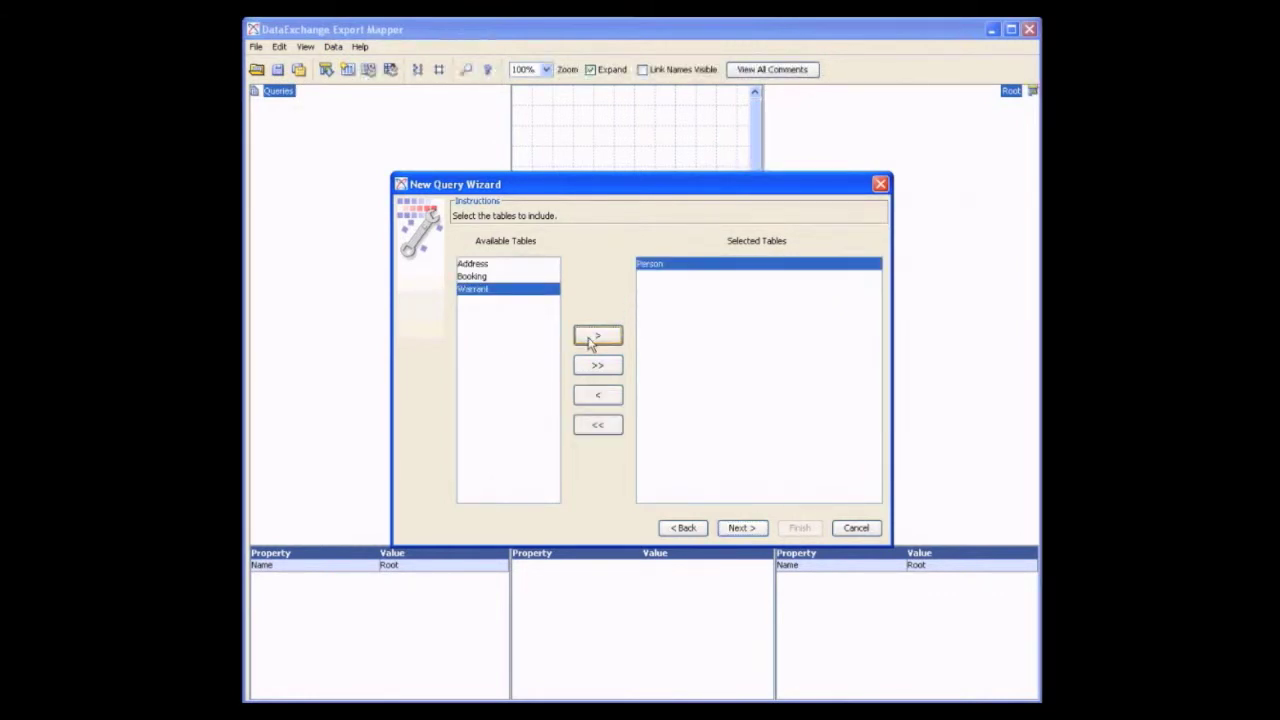
pyautogui.click(735, 530)
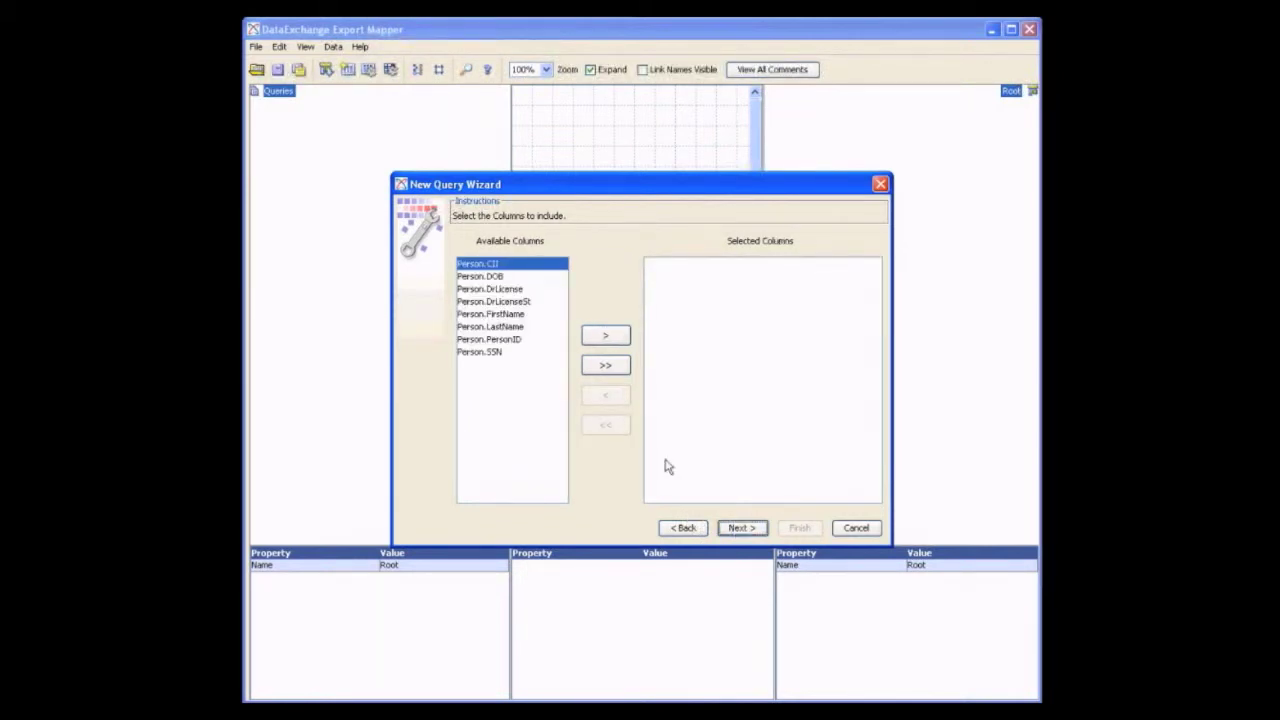
# Include the Person columns DOB, DrLicense, DrLicenseSt, FirstName, LastName and PersonID, and continue to the SQL page without selecting relationships
pyautogui.click(505, 278)
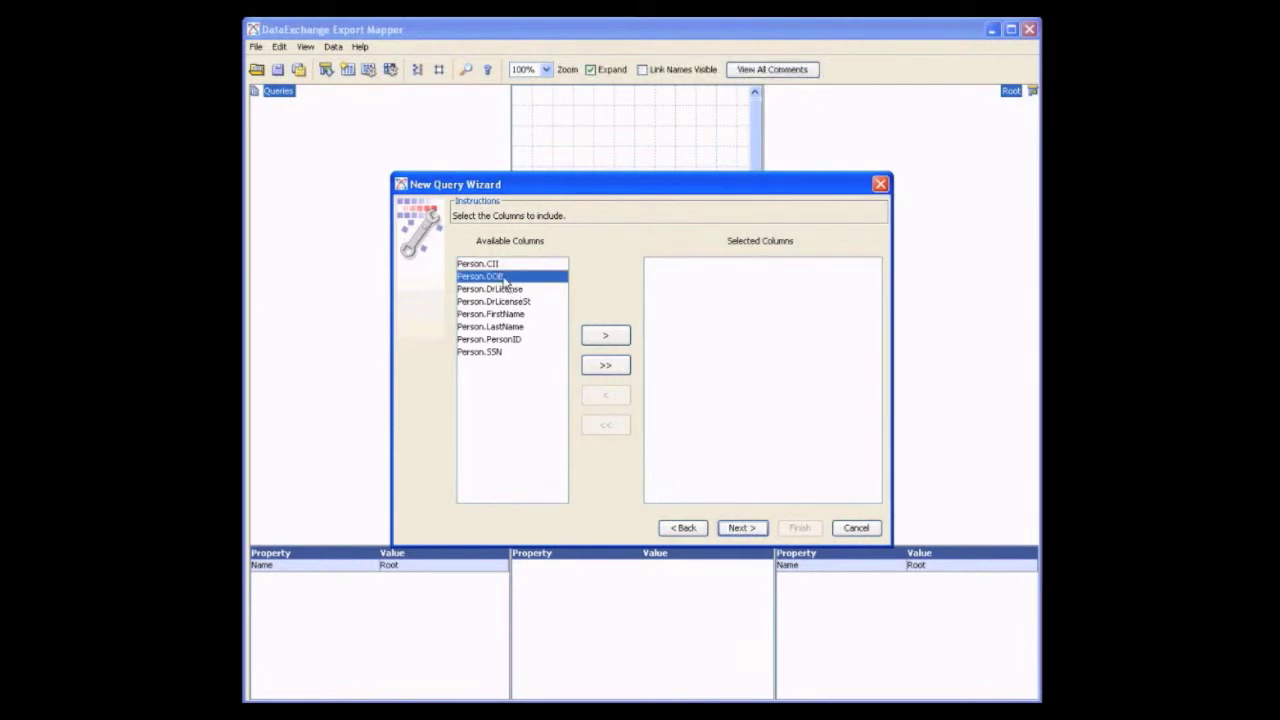
pyautogui.keyDown('shift'); pyautogui.click(507, 344); pyautogui.keyUp('shift')
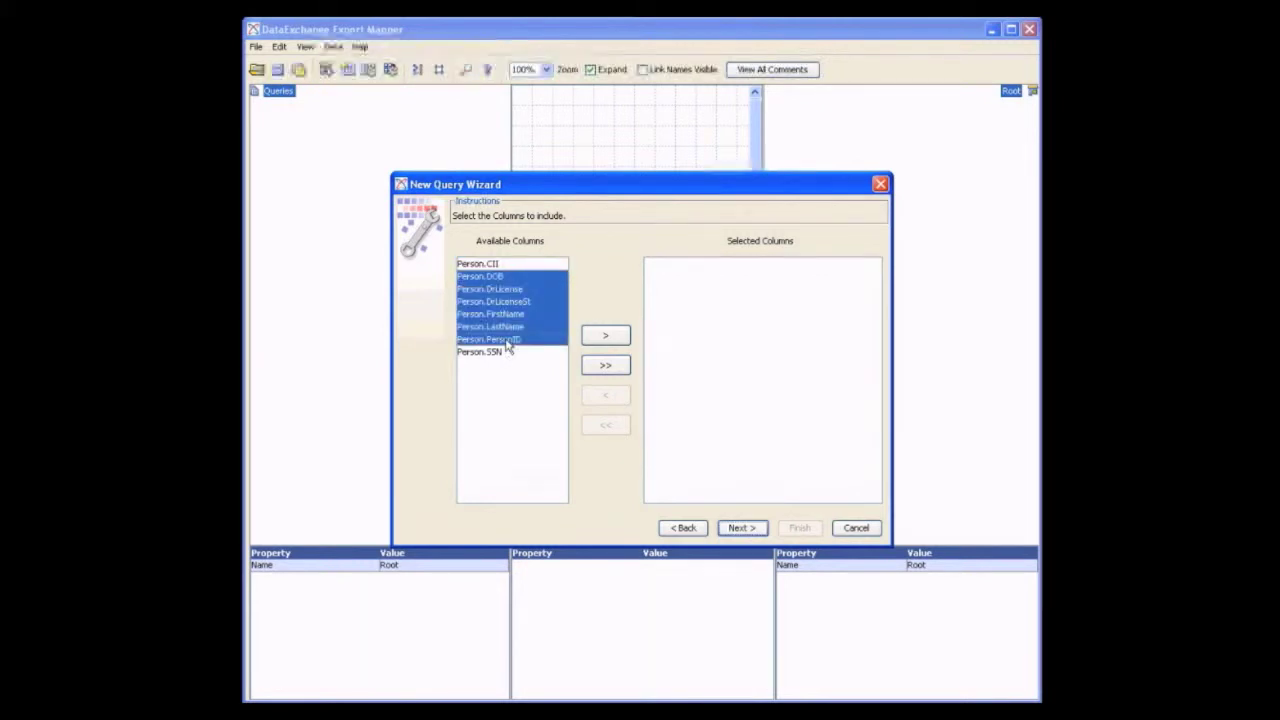
pyautogui.click(607, 337)
pyautogui.click(607, 337)
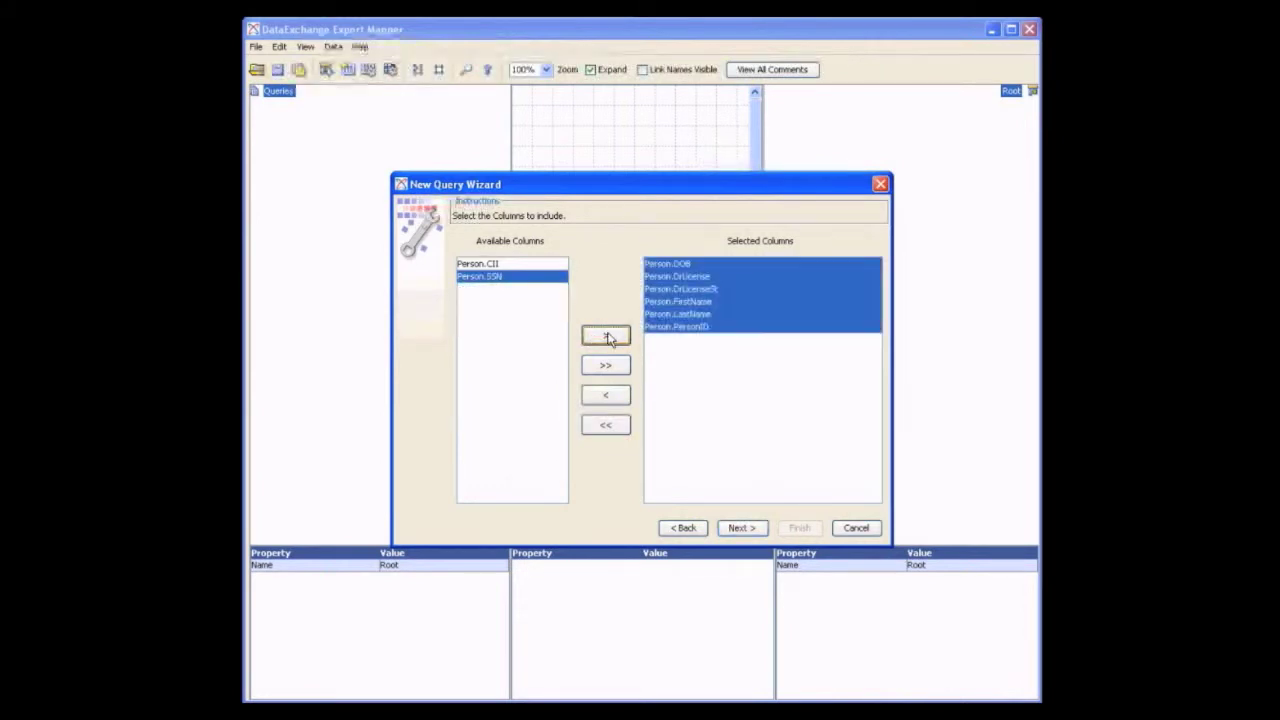
pyautogui.click(738, 528)
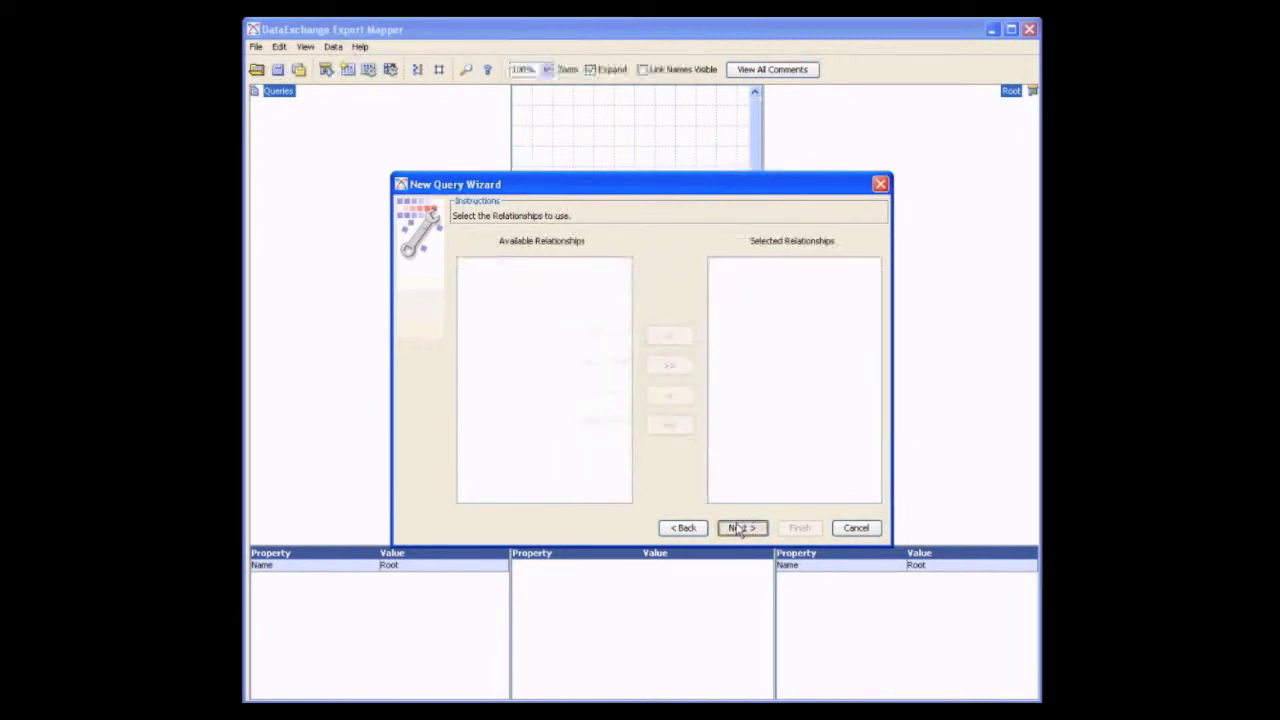
pyautogui.click(736, 526)
pyautogui.click(738, 528)
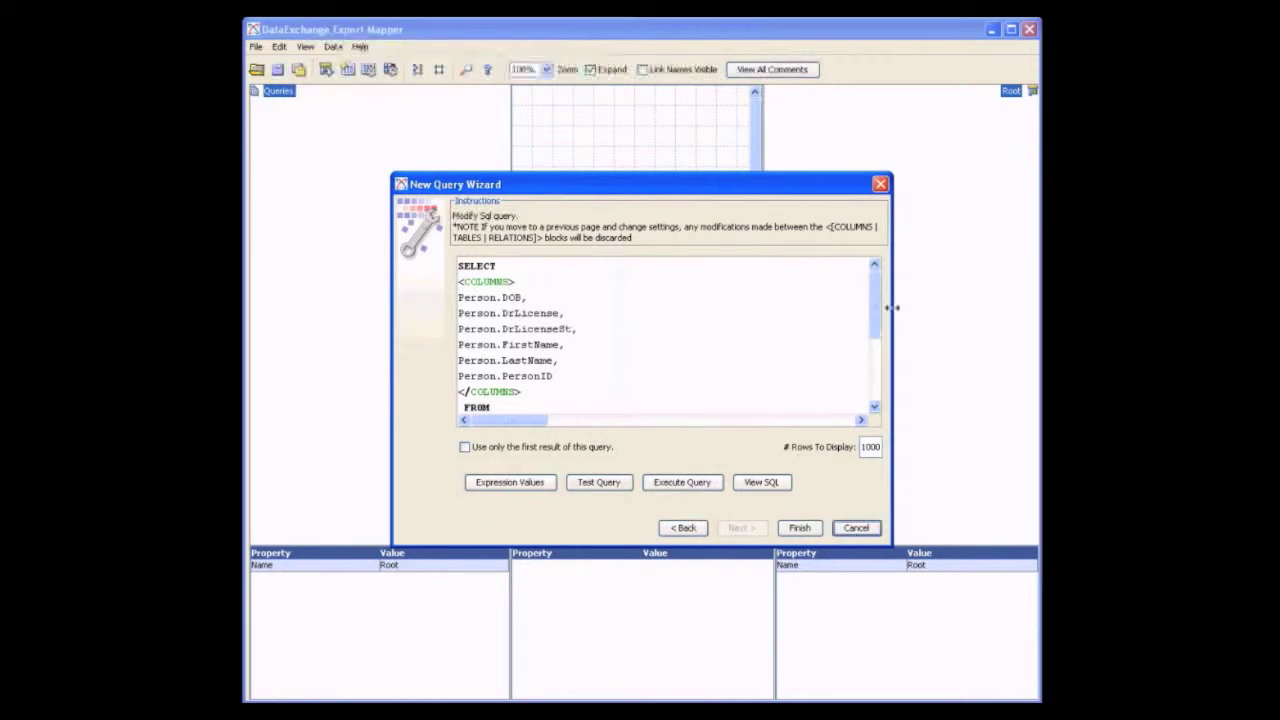
# Review the query's generated SQL and execute the query to preview its sample results
pyautogui.moveTo(876, 313); pyautogui.dragTo(866, 382)
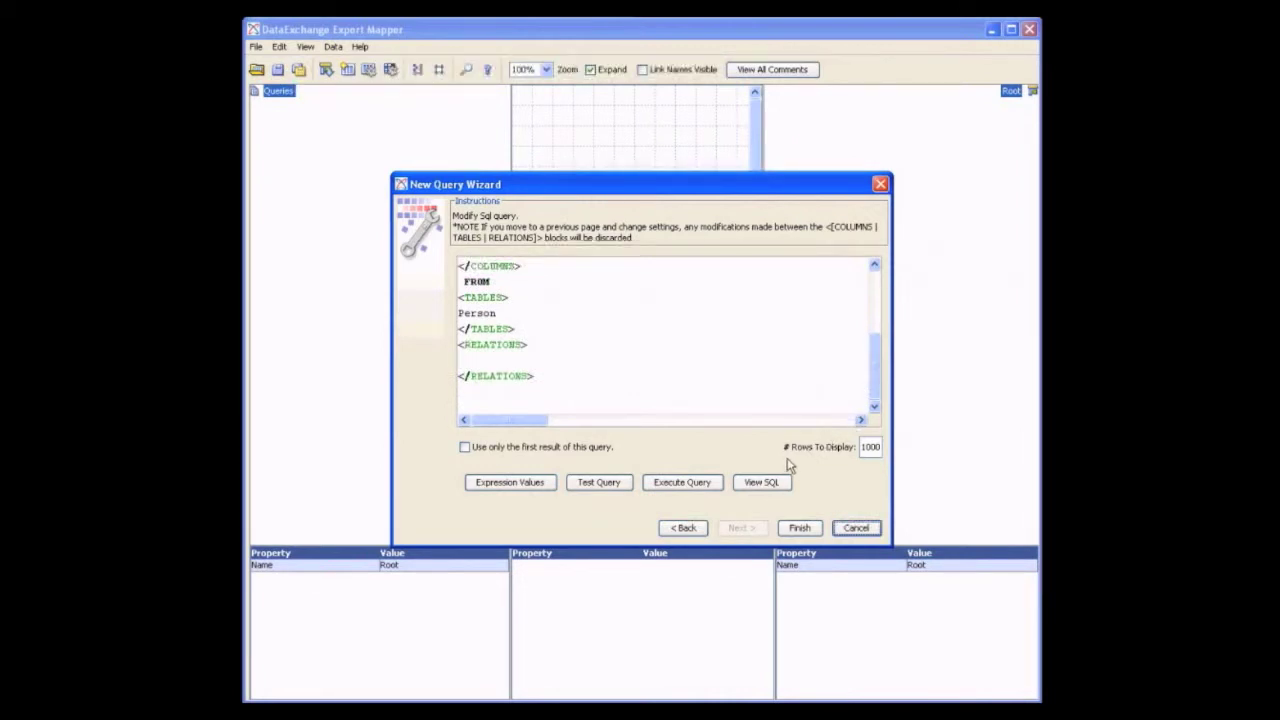
pyautogui.click(761, 482)
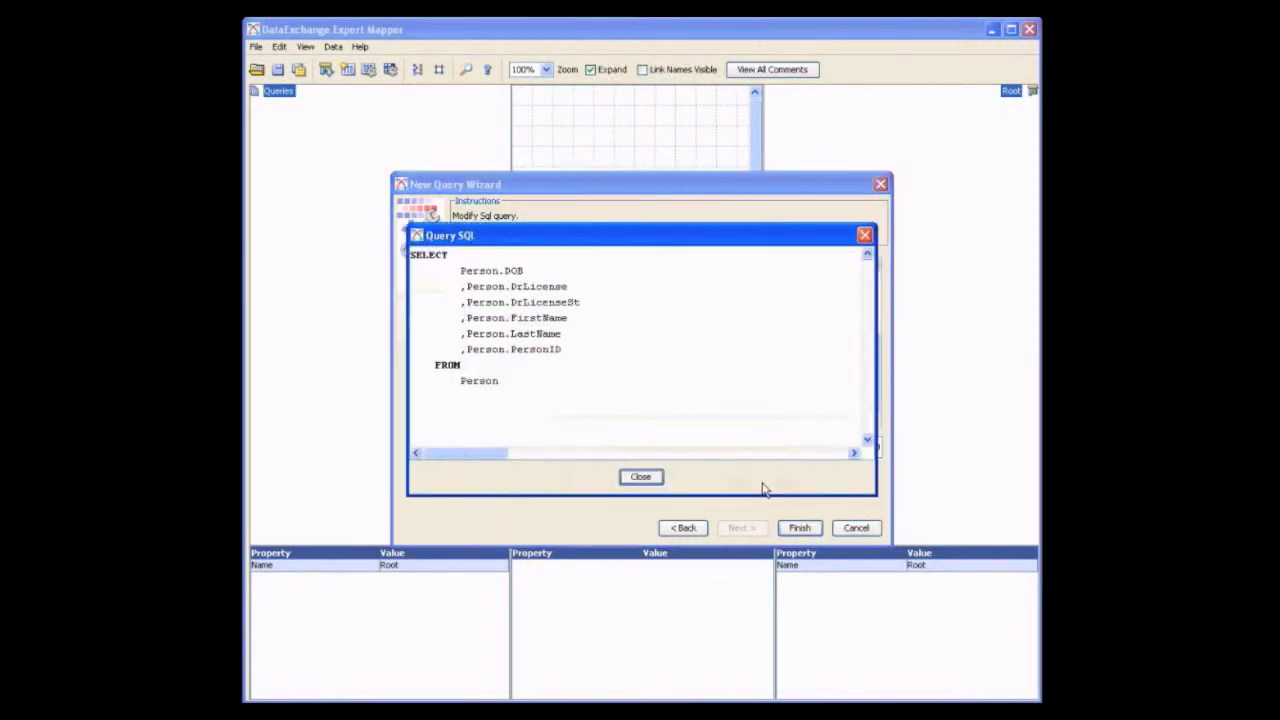
pyautogui.click(640, 477)
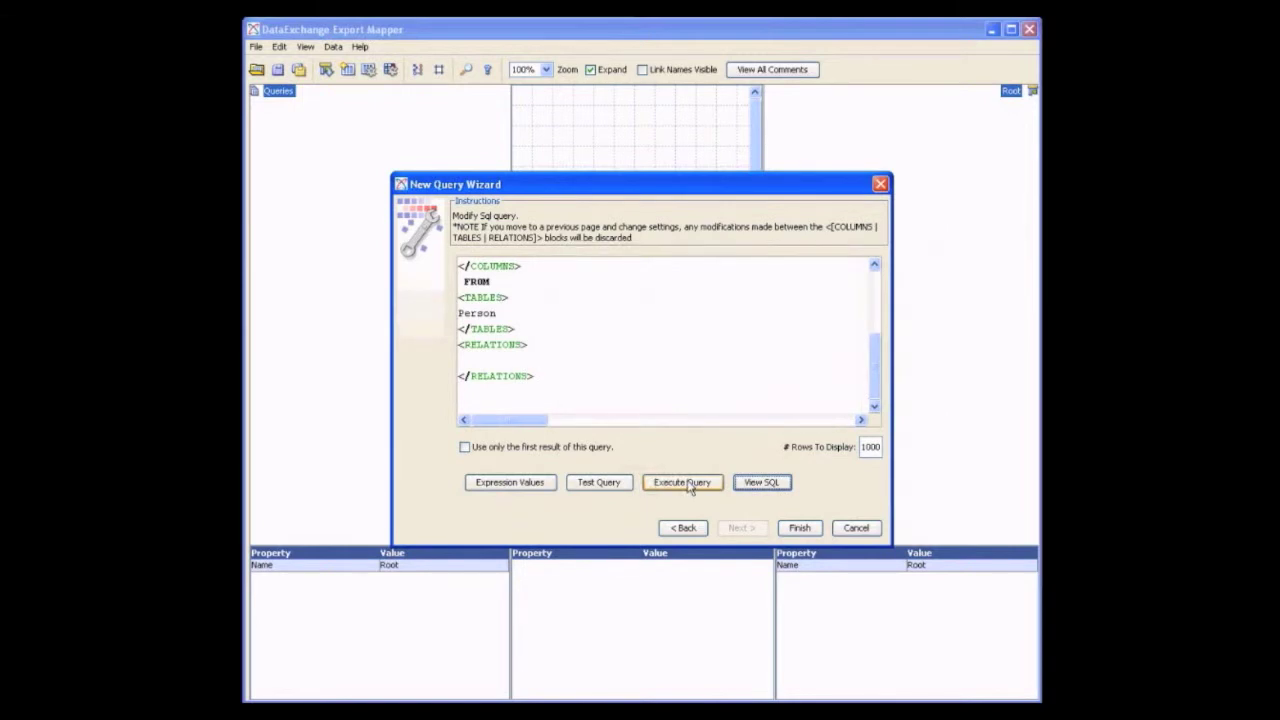
pyautogui.click(688, 486)
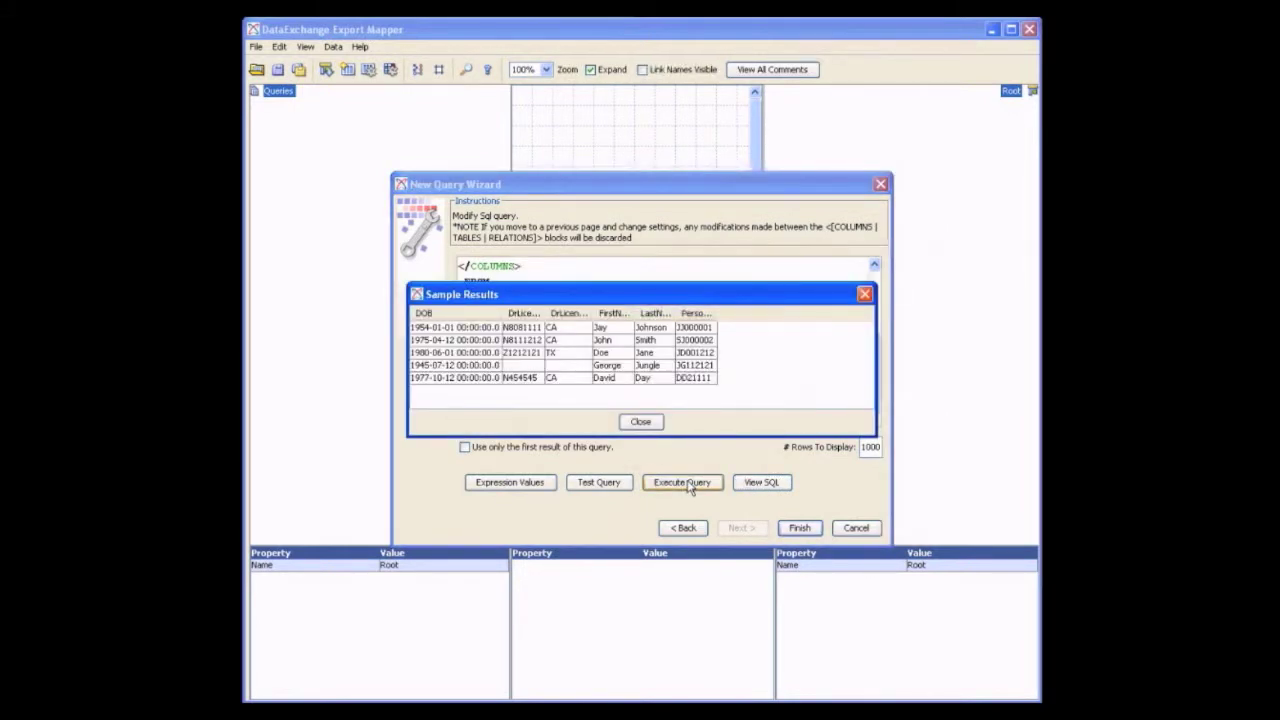
pyautogui.click(645, 423)
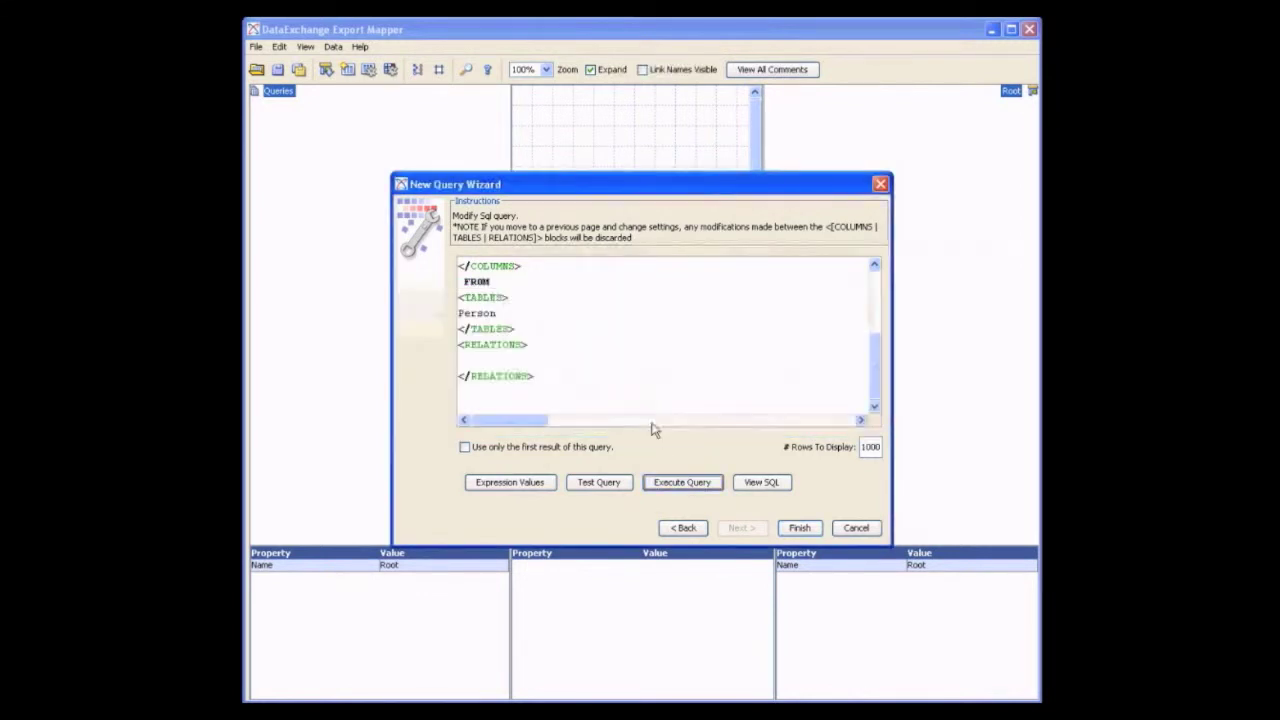
# Finish creating the person query and expand it in the Queries tree to list its columns
pyautogui.click(797, 532)
pyautogui.click(798, 530)
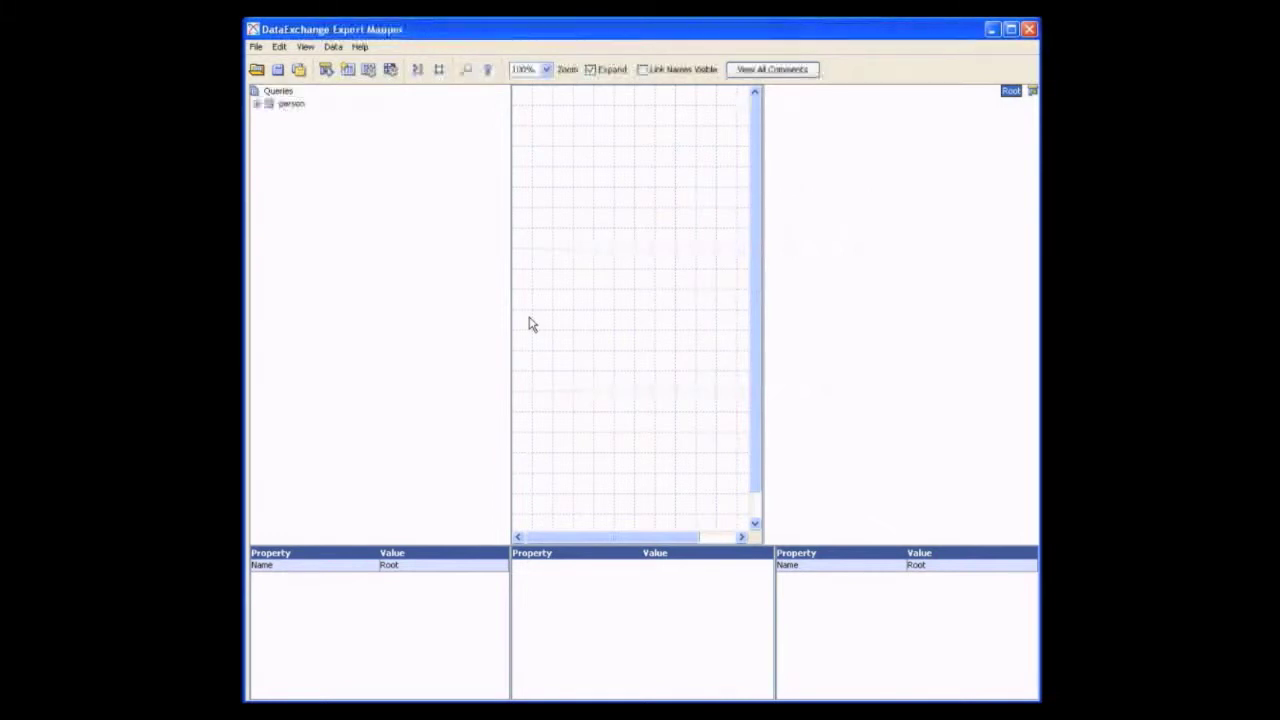
pyautogui.click(257, 104)
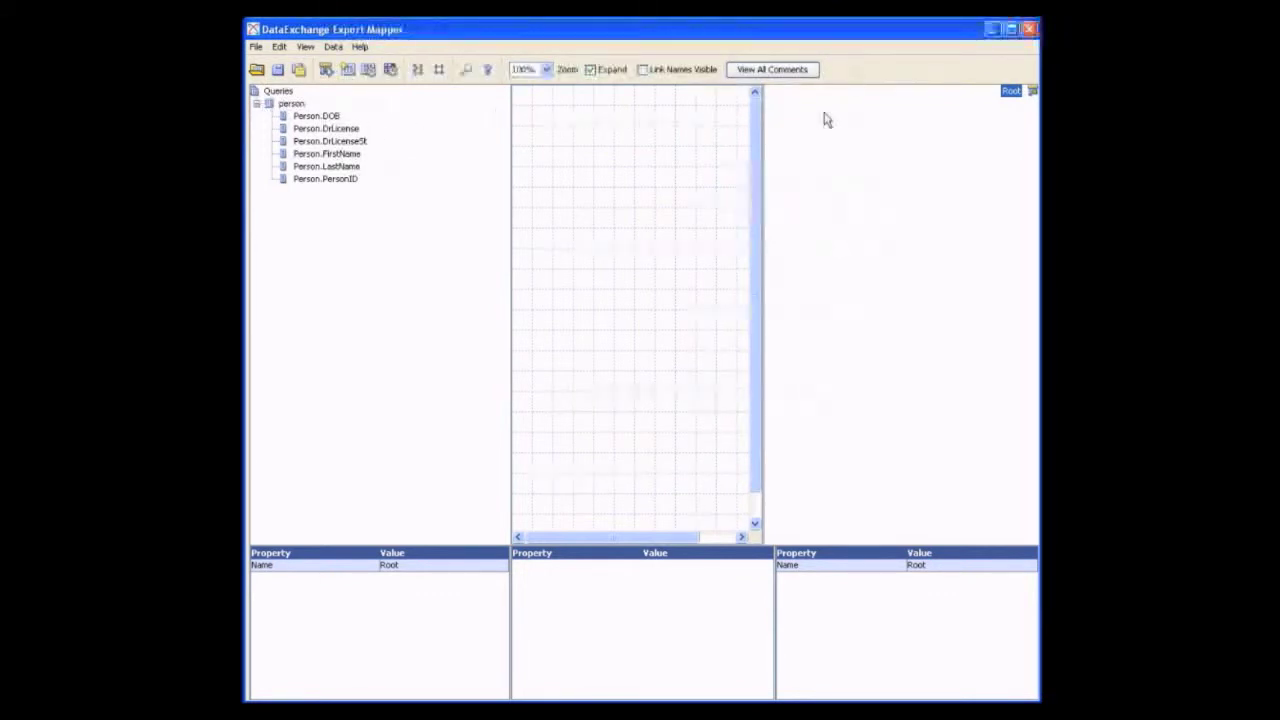
# Load the tutorial schema as the export target with ProductIndexQueryDetailResponse as the root element
pyautogui.rightClick(1012, 92)
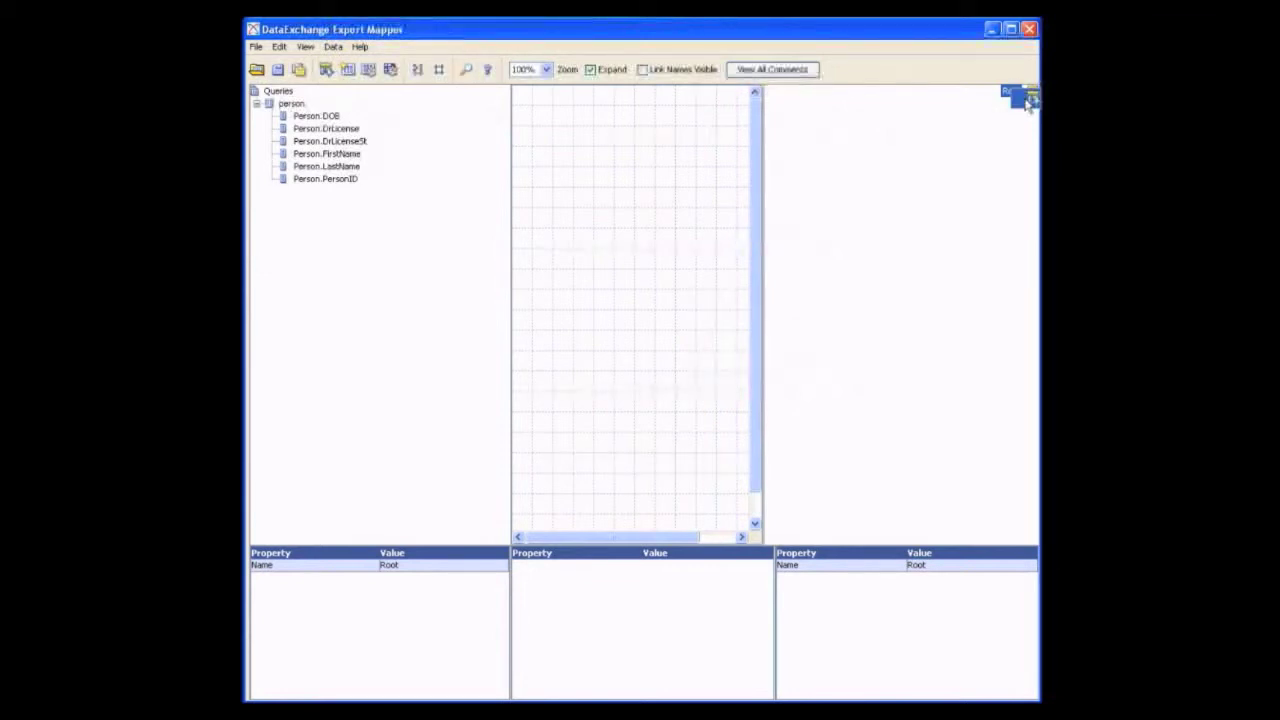
pyautogui.click(1014, 96)
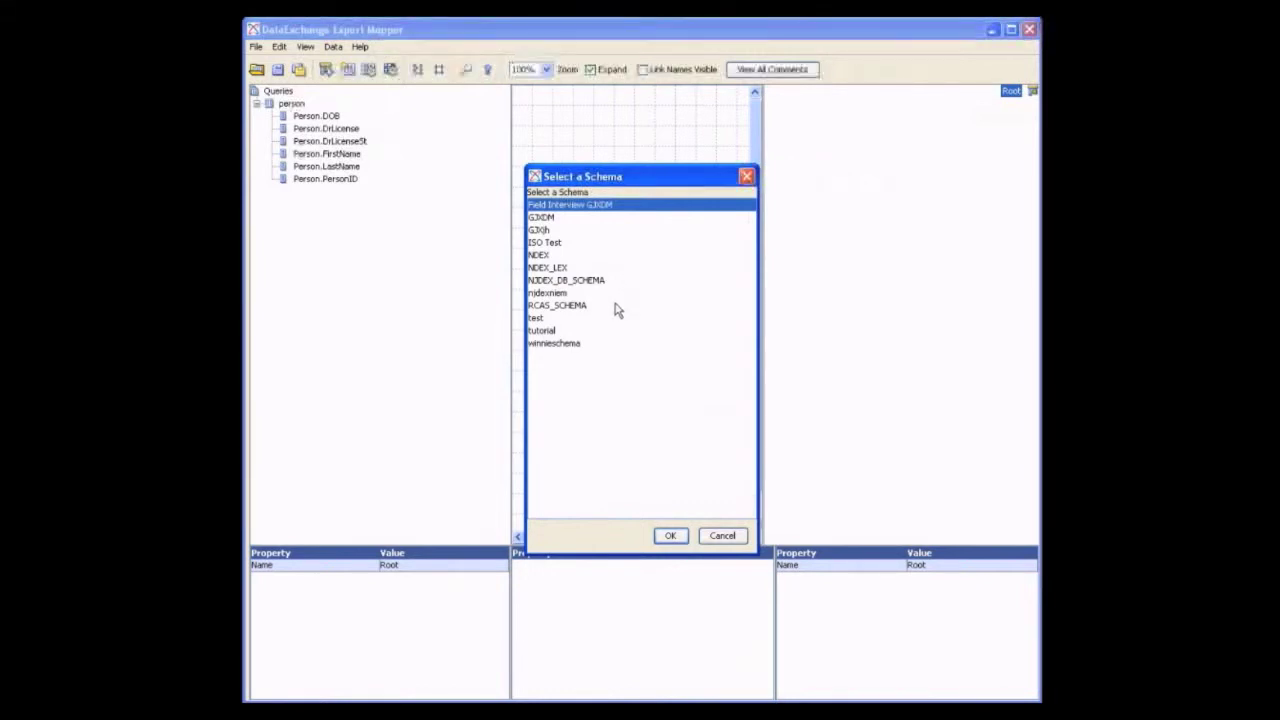
pyautogui.click(568, 331)
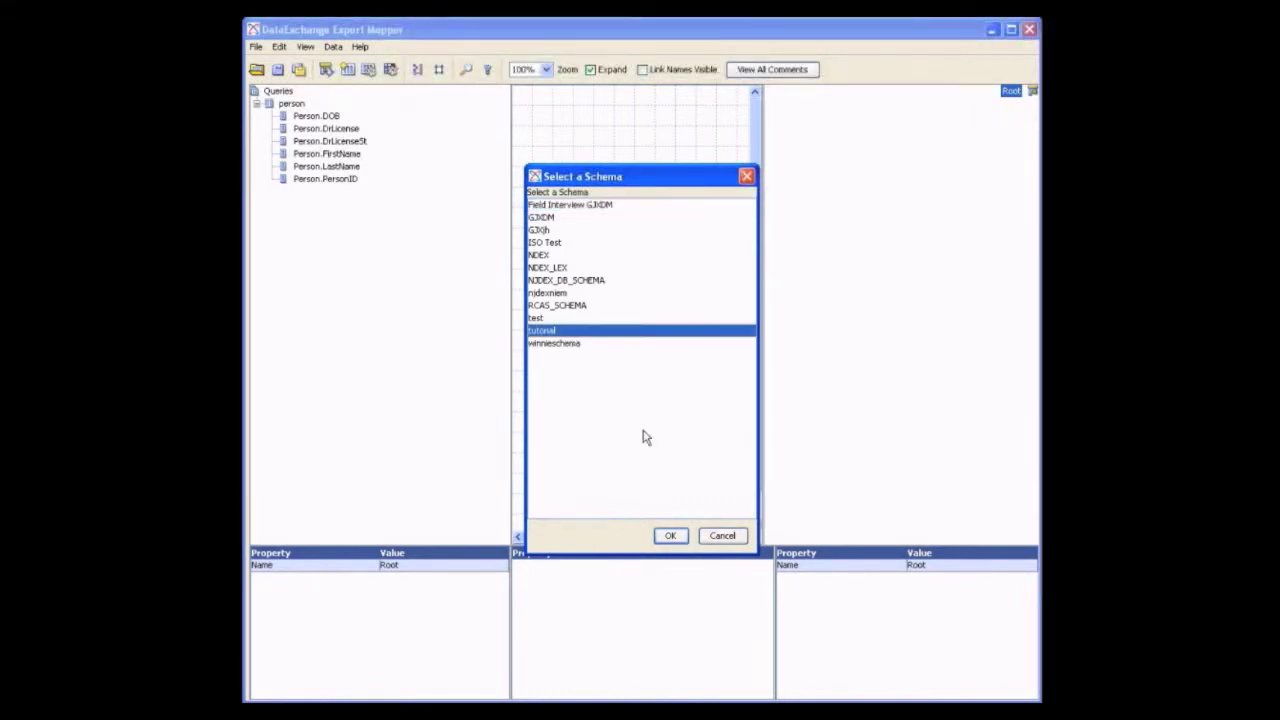
pyautogui.click(672, 536)
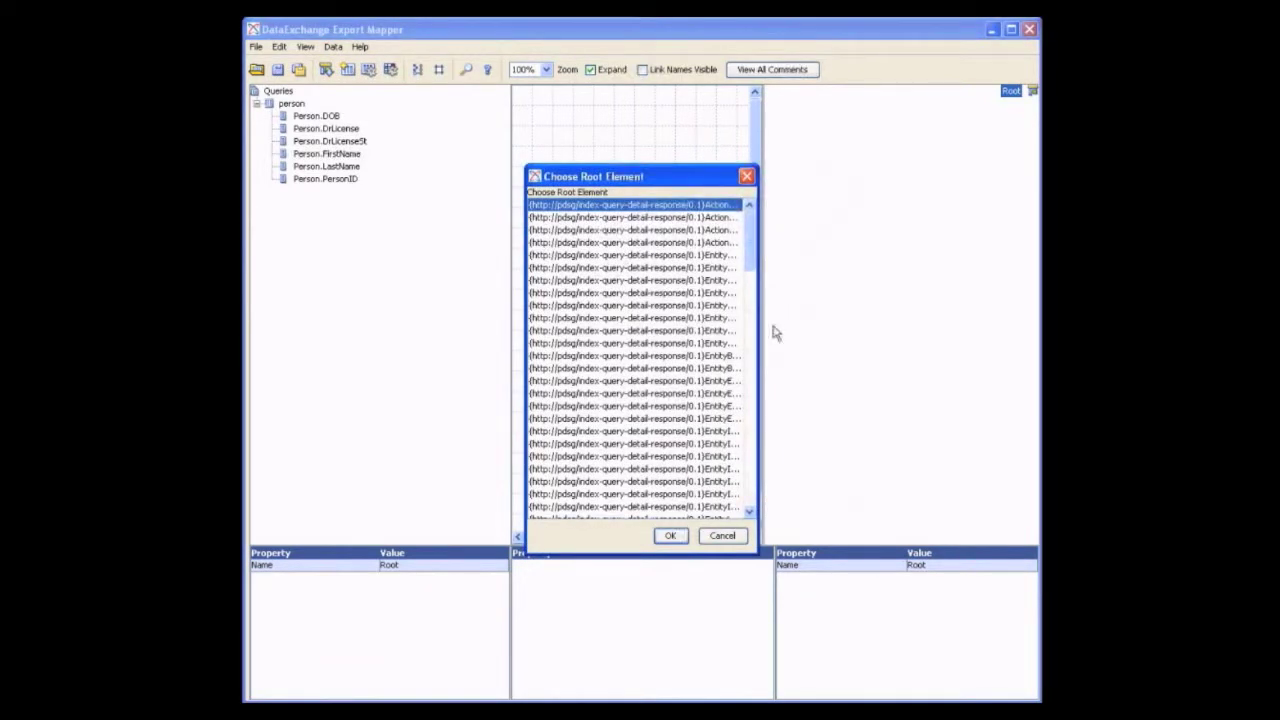
pyautogui.moveTo(759, 337); pyautogui.dragTo(917, 327)
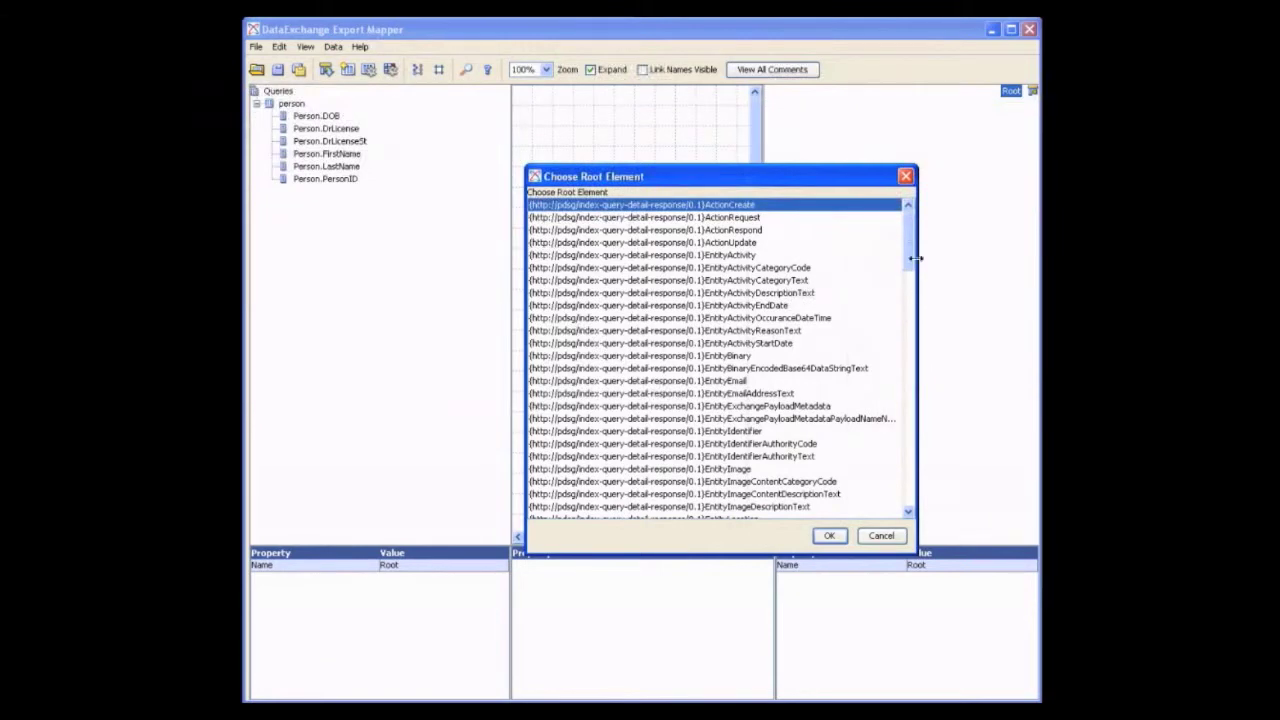
pyautogui.moveTo(911, 258); pyautogui.dragTo(912, 410)
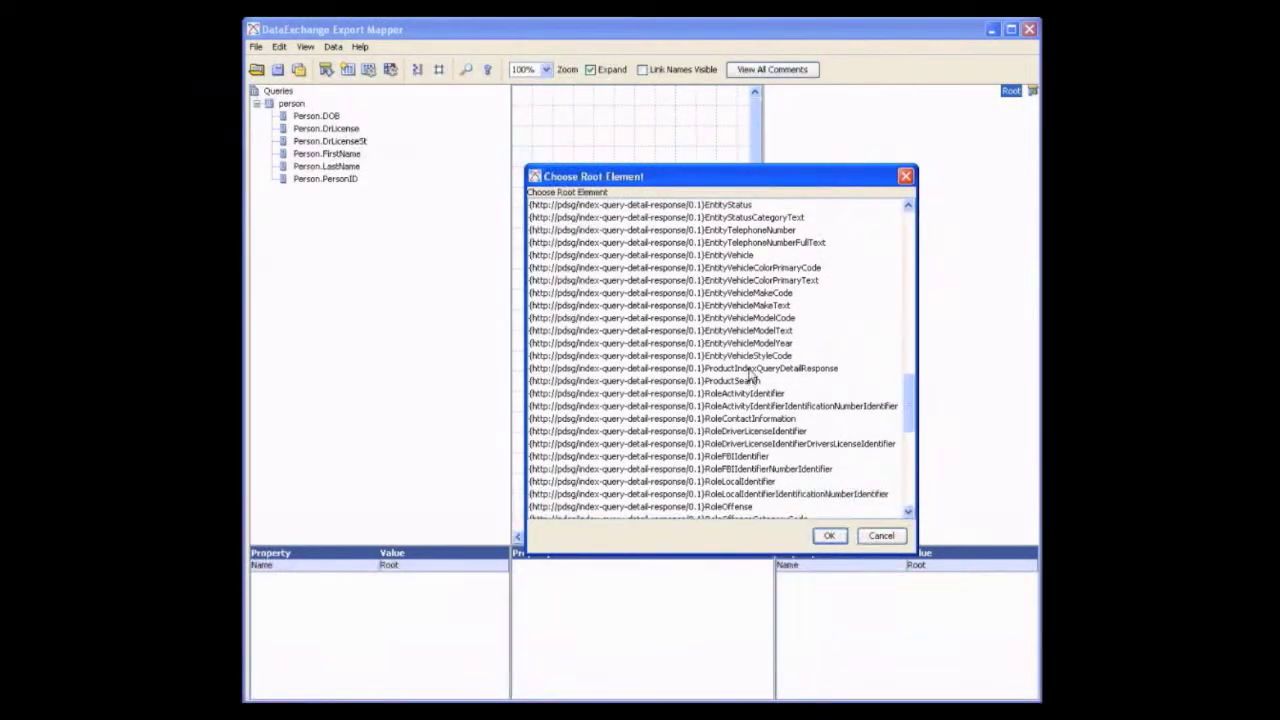
pyautogui.click(751, 370)
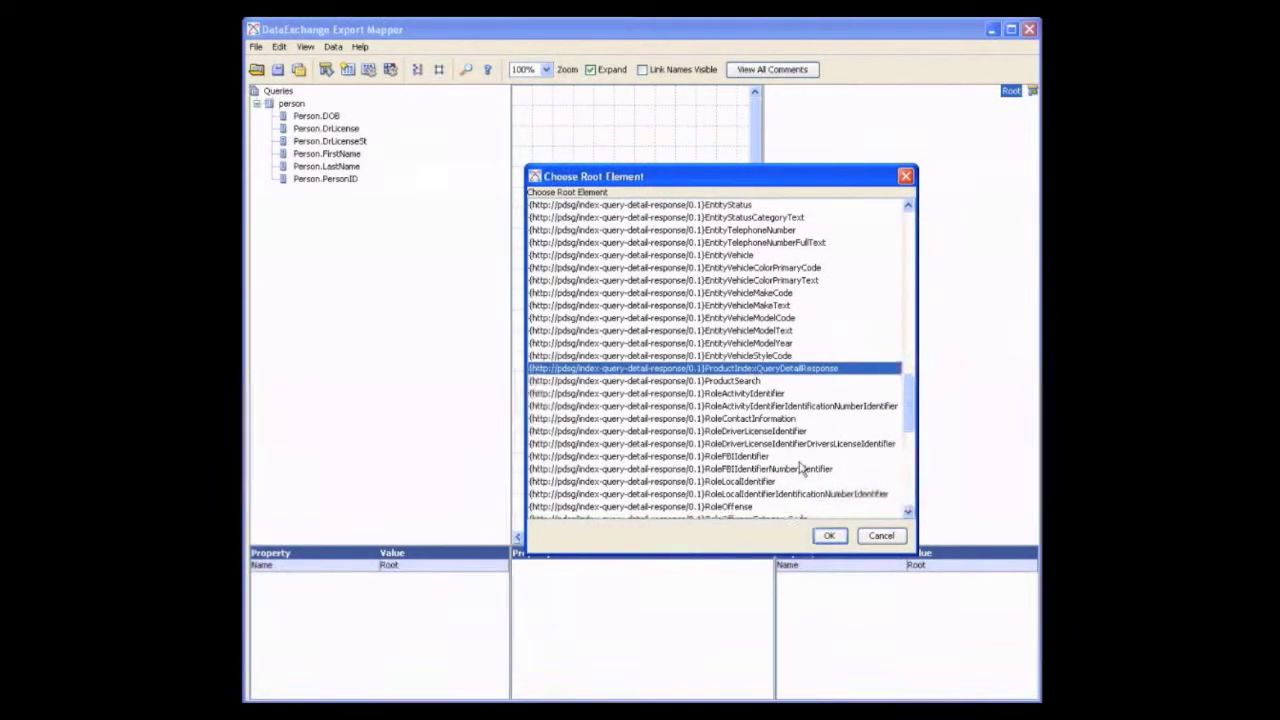
pyautogui.click(832, 536)
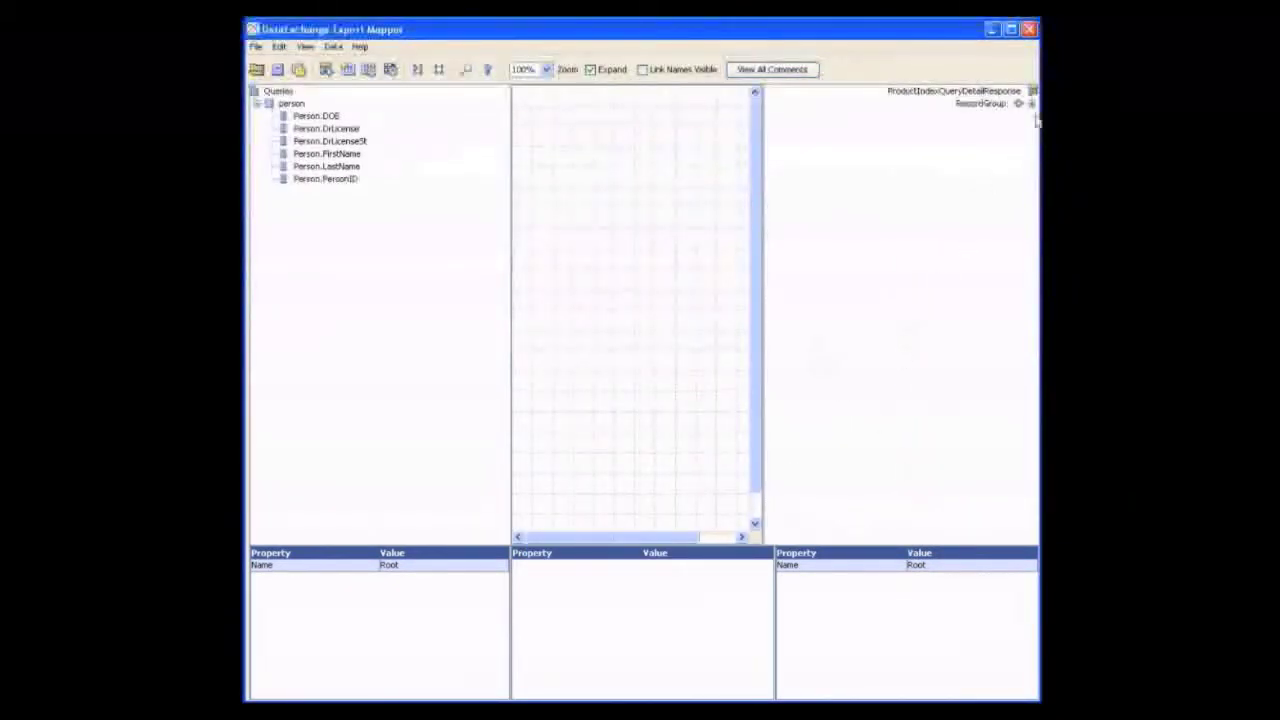
# Inspect the properties of the DrLicenseSt query column and of EntityPersonNameFirstName under RecordGroup, EntityRecord, EntityPerson, EntityPersonName, widening the schema properties area
pyautogui.click(1031, 104)
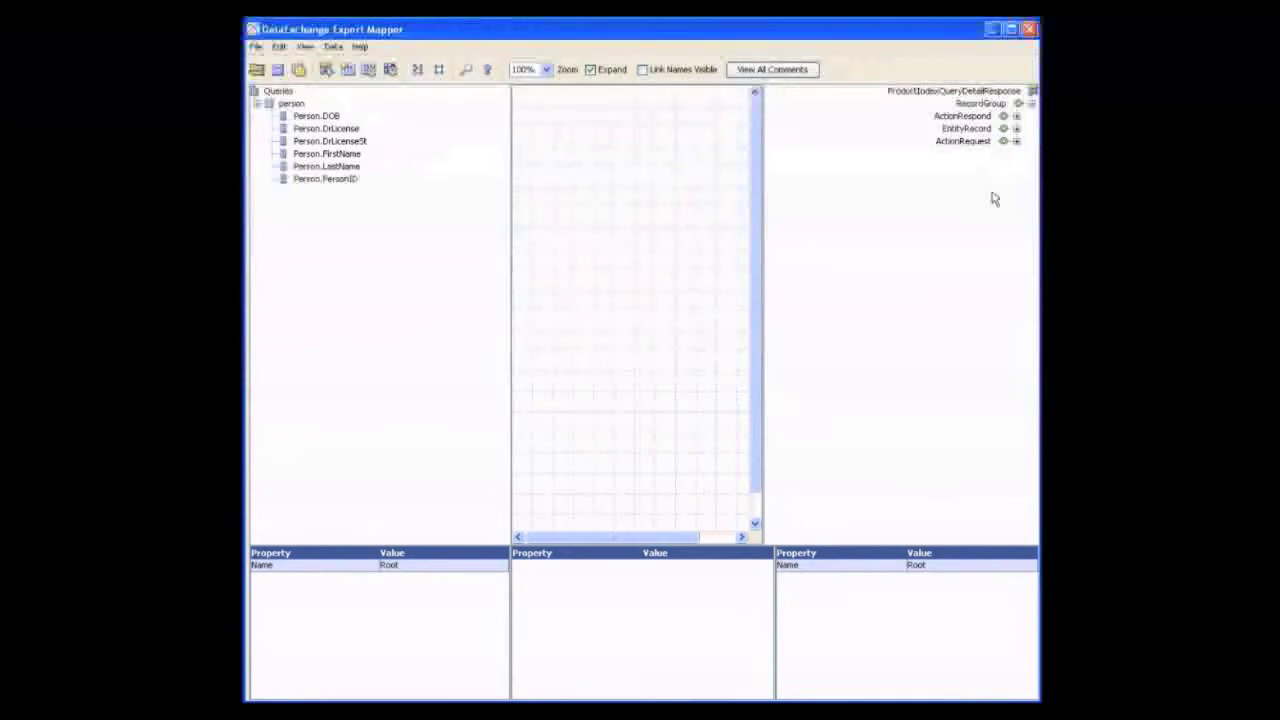
pyautogui.click(340, 141)
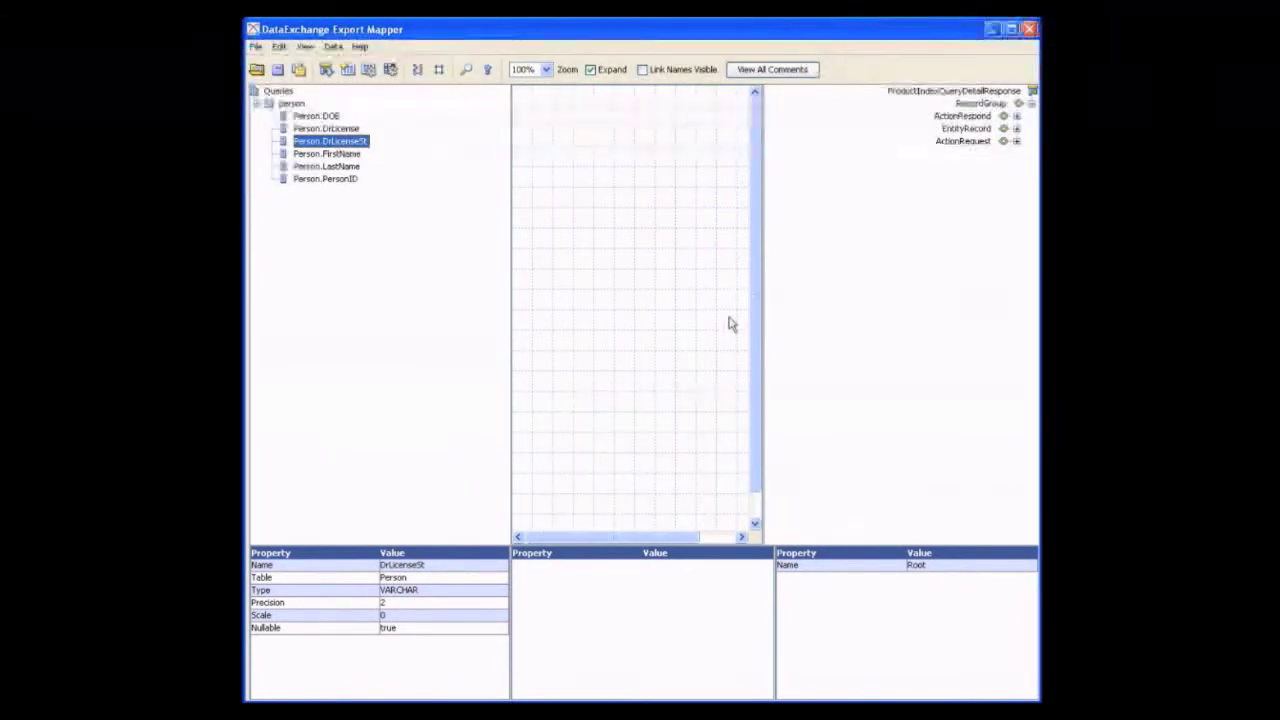
pyautogui.click(1016, 129)
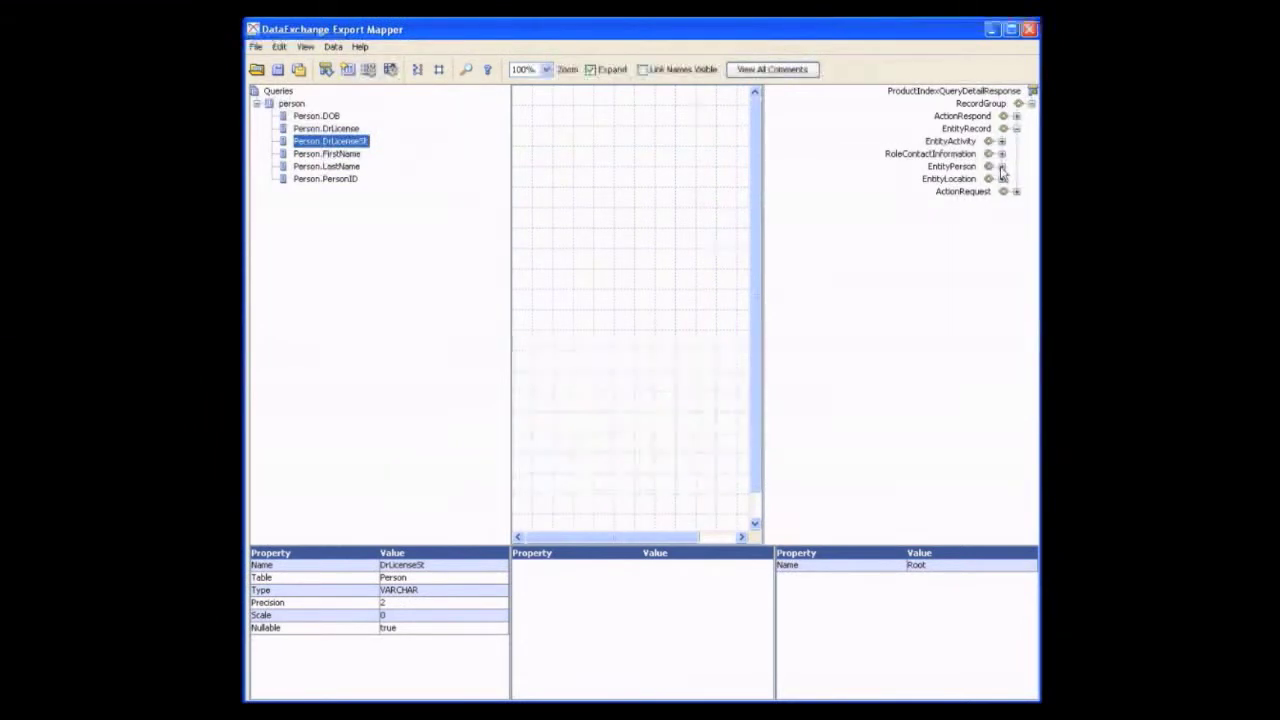
pyautogui.click(1001, 167)
pyautogui.click(987, 191)
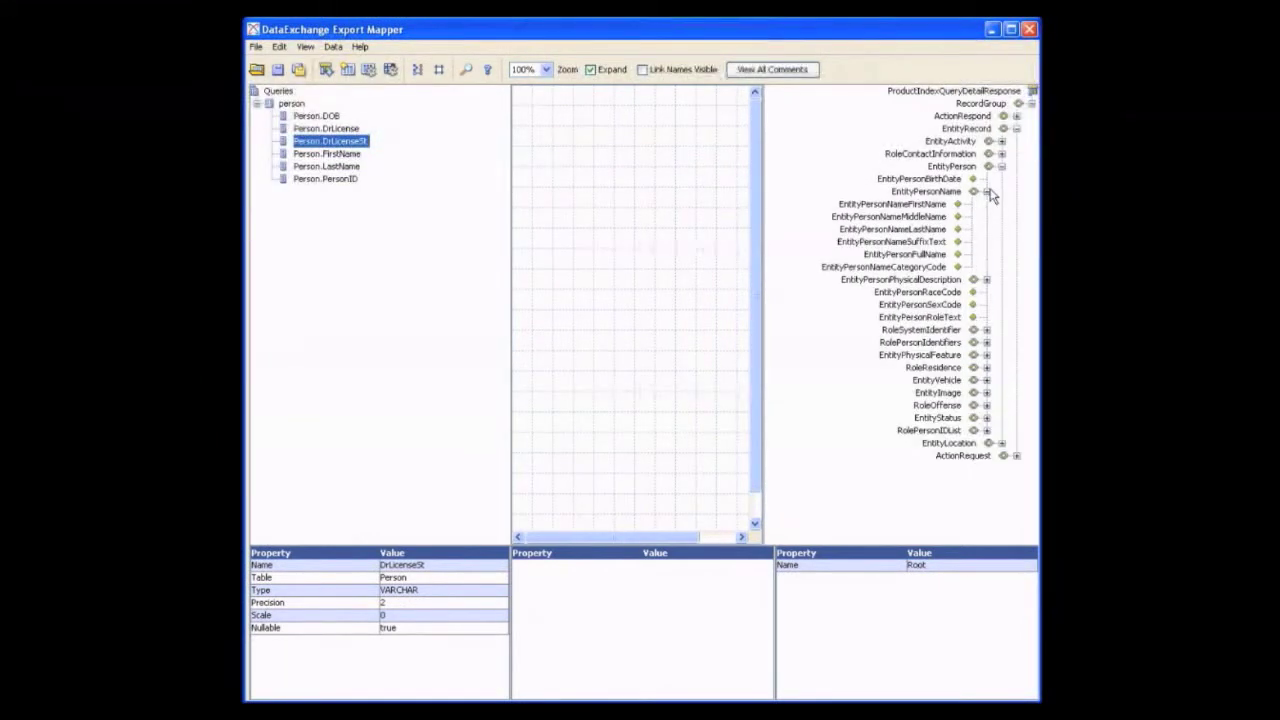
pyautogui.click(940, 206)
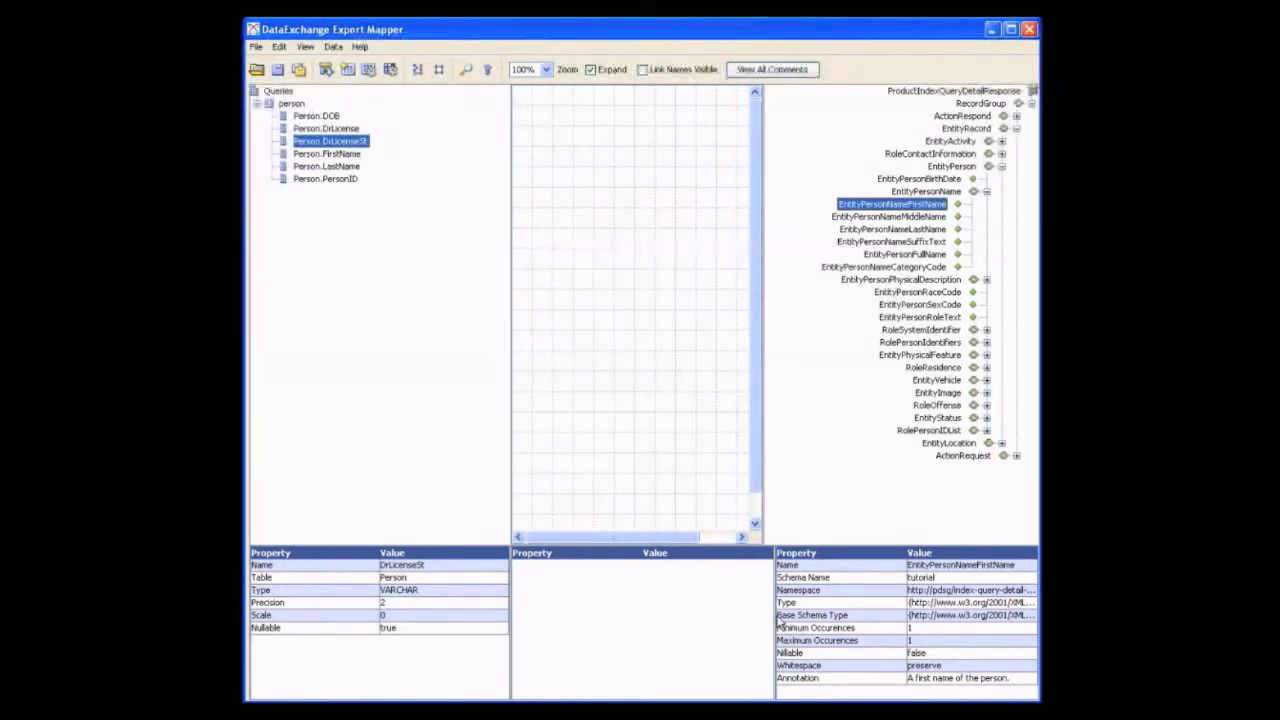
pyautogui.moveTo(773, 622); pyautogui.dragTo(729, 617)
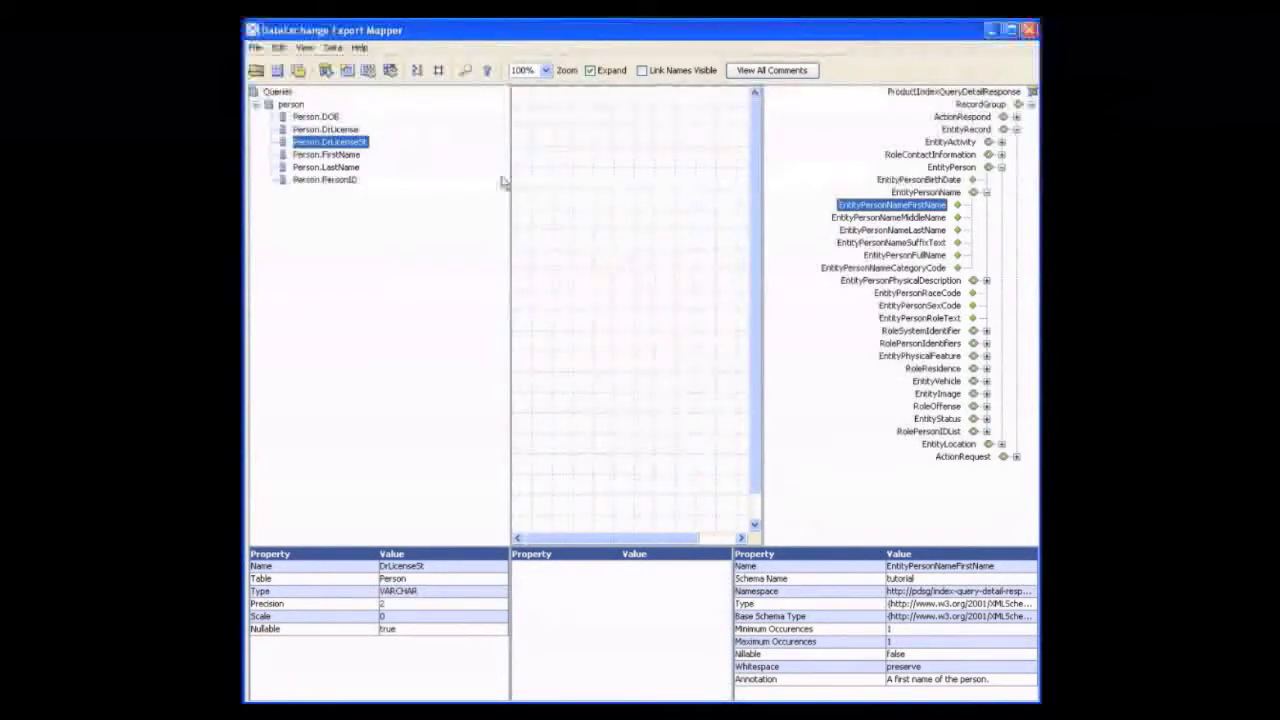
# Map Person.FirstName to EntityPersonNameFirstName and Person.LastName to EntityPersonNameLastName
pyautogui.click(330, 155)
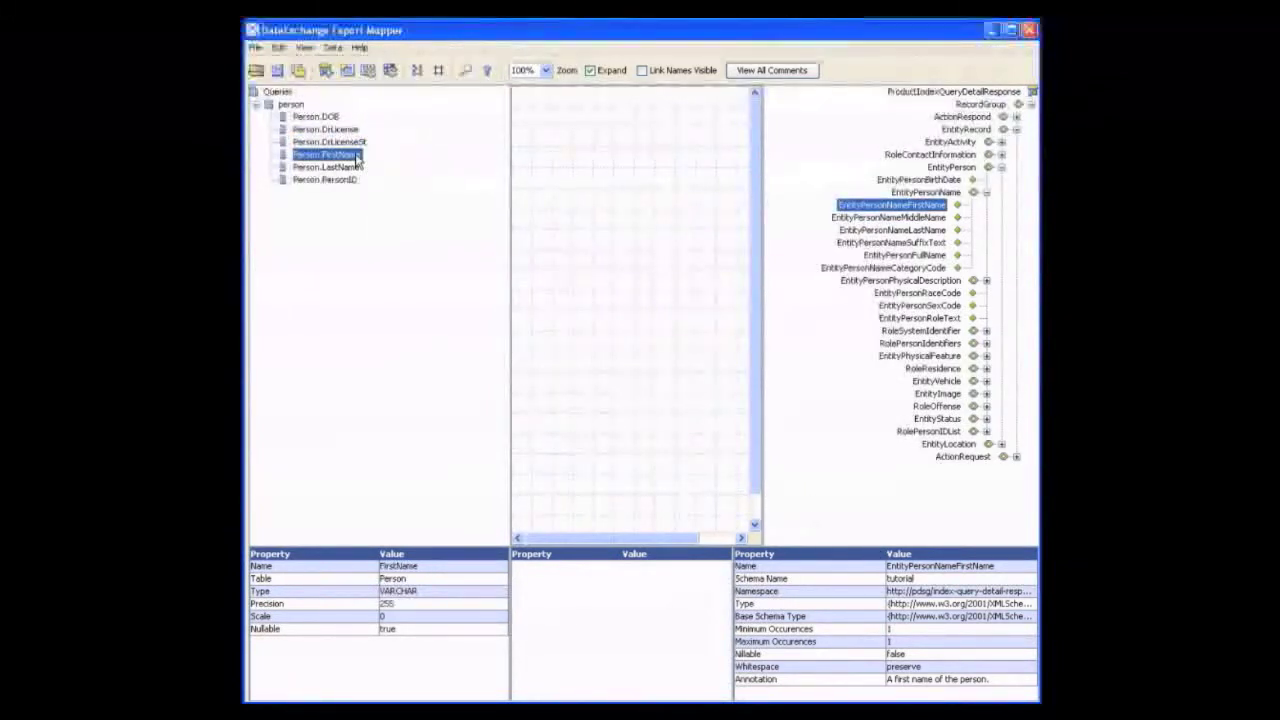
pyautogui.moveTo(358, 158); pyautogui.dragTo(866, 210)
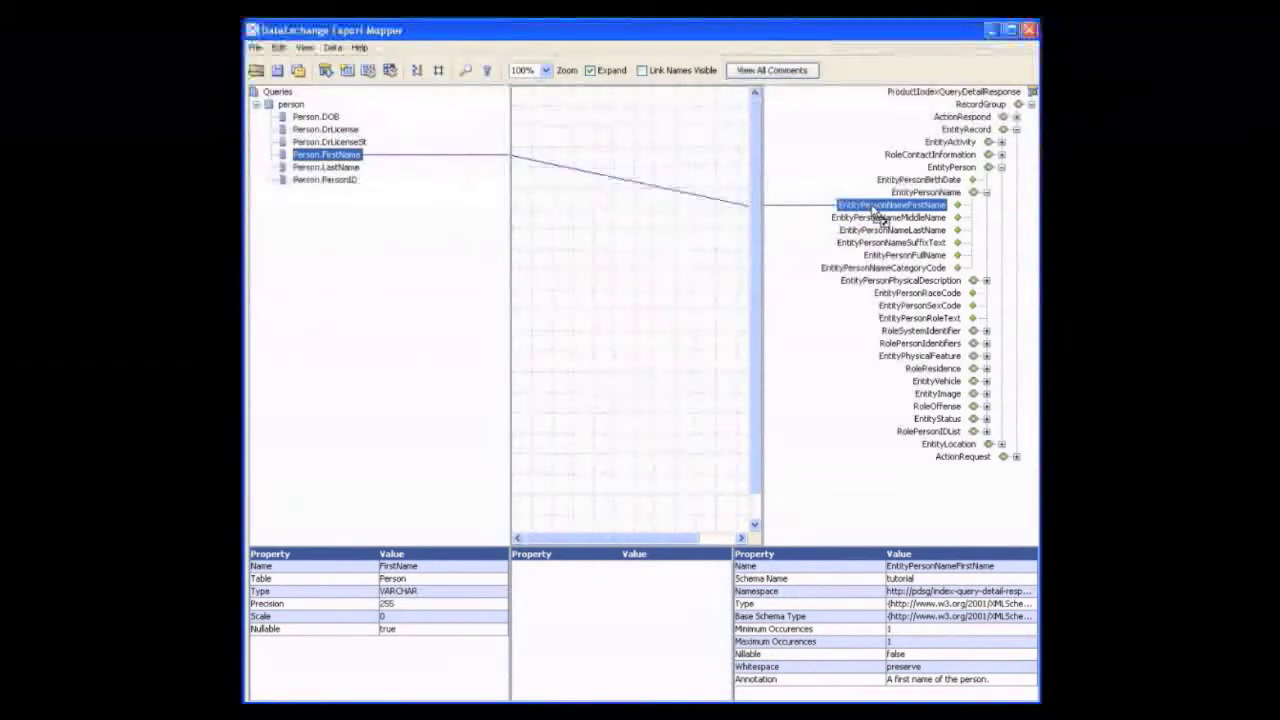
pyautogui.click(345, 168)
pyautogui.moveTo(345, 168); pyautogui.dragTo(806, 236)
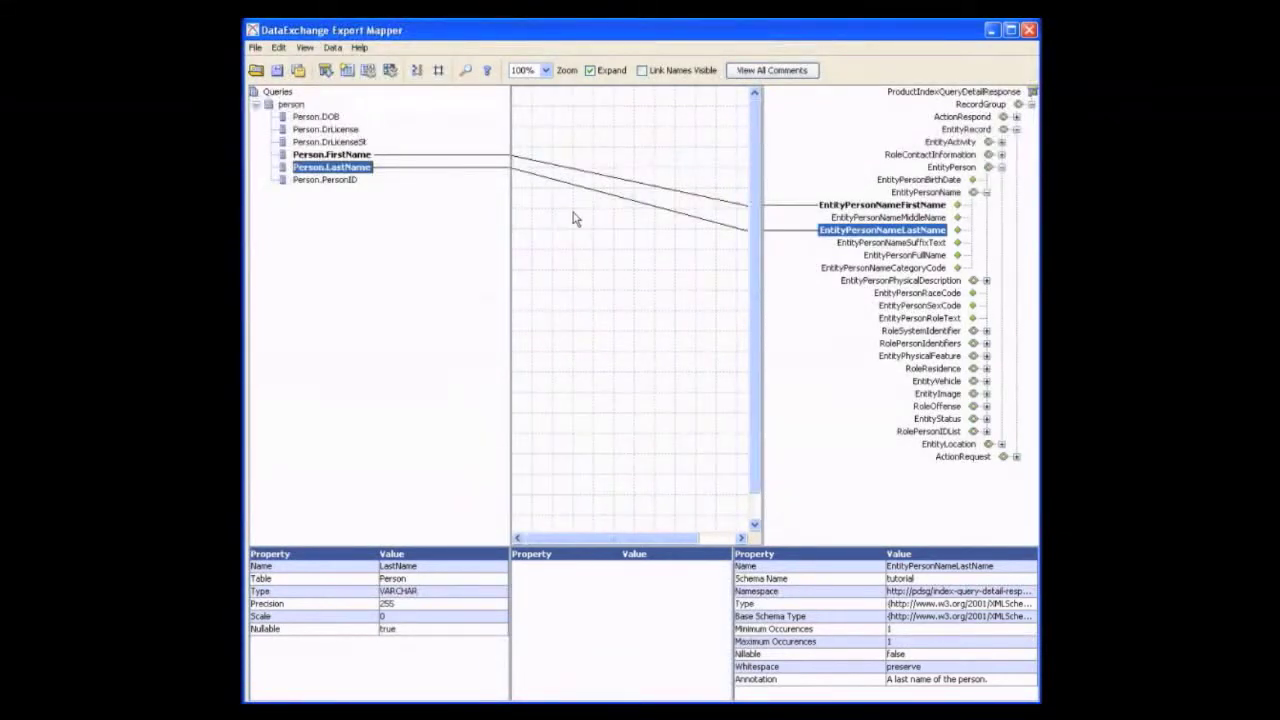
# Execute the mapping for 10 records and review the generated XML in an enlarged Mapping Results window
pyautogui.click(391, 71)
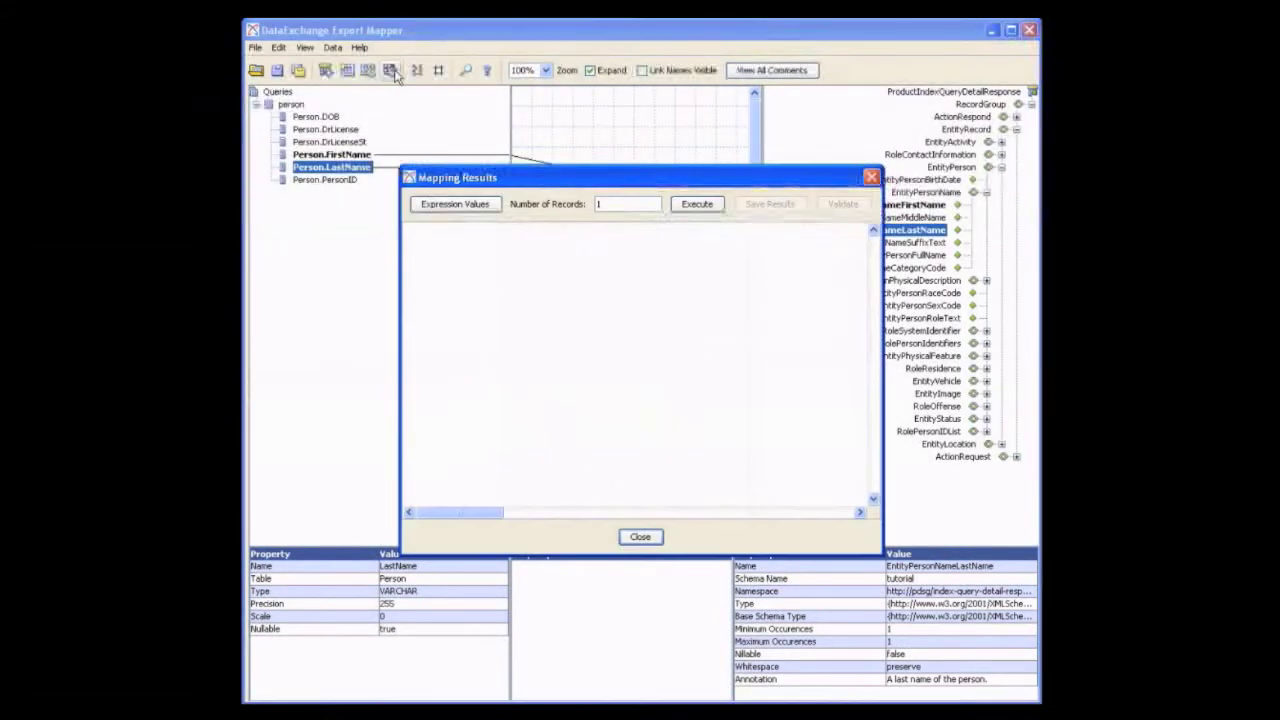
pyautogui.click(630, 203)
pyautogui.click(703, 210)
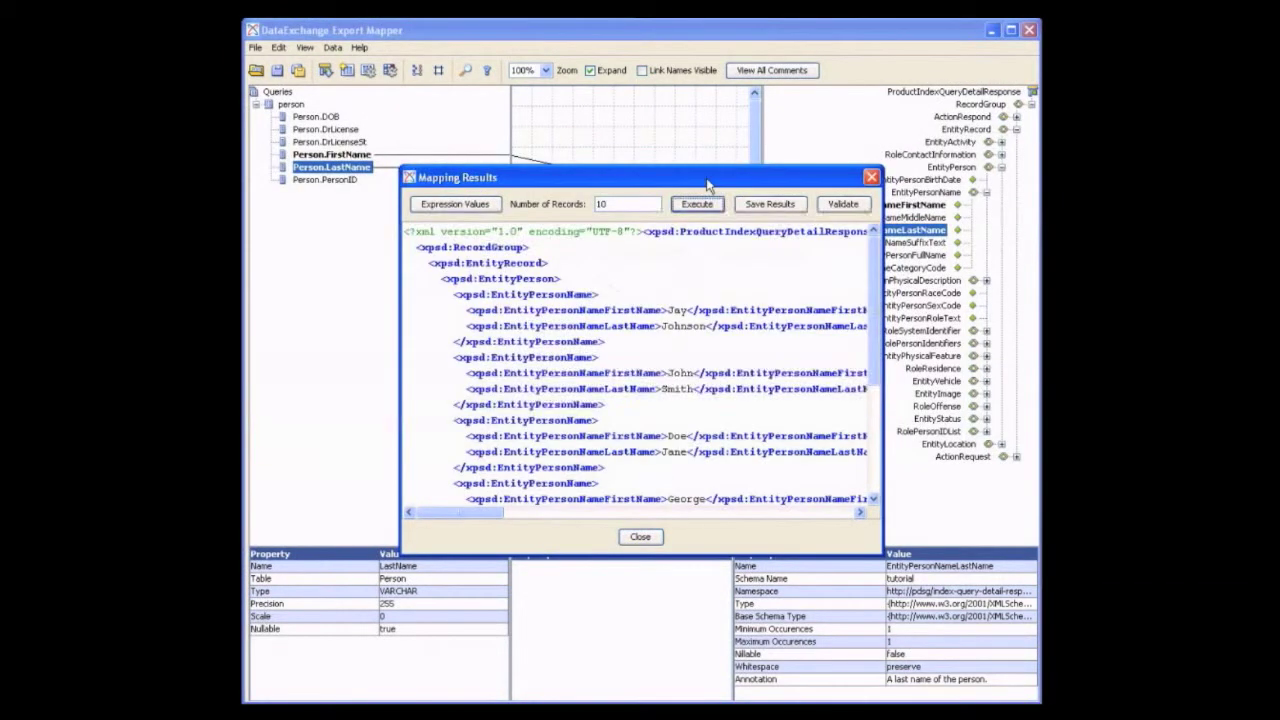
pyautogui.moveTo(707, 182); pyautogui.dragTo(639, 117)
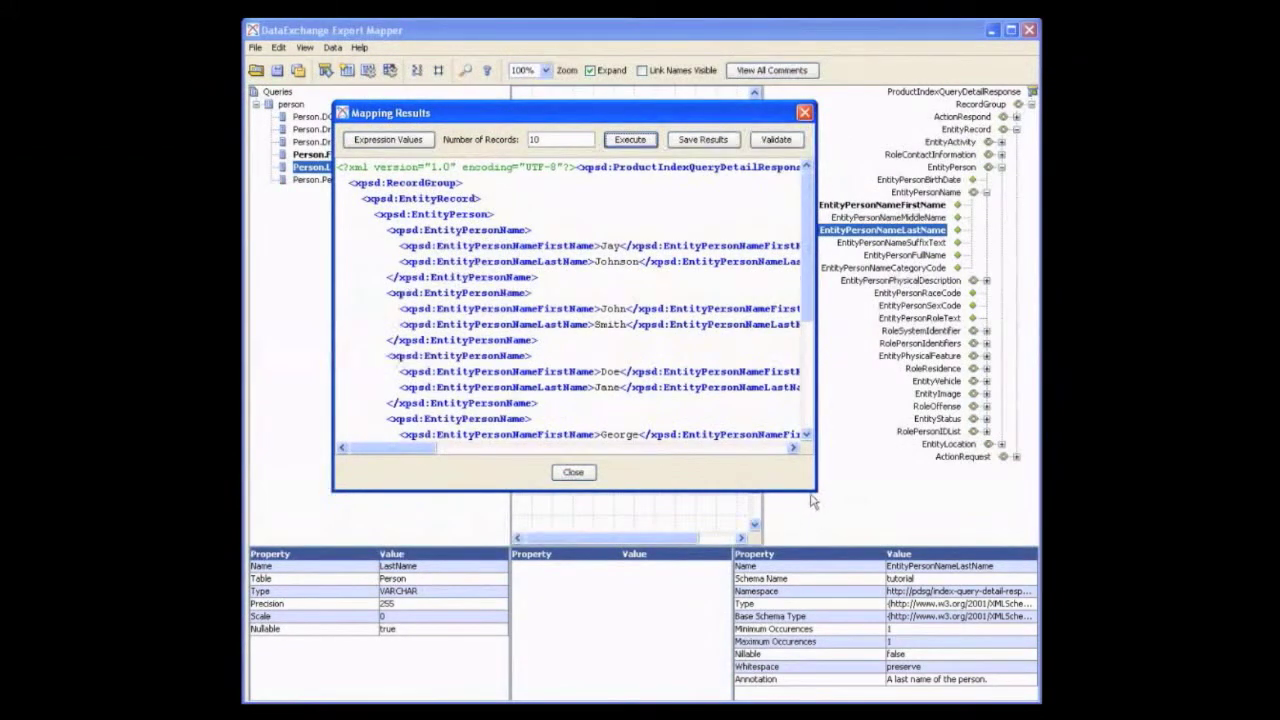
pyautogui.moveTo(812, 490); pyautogui.dragTo(944, 636)
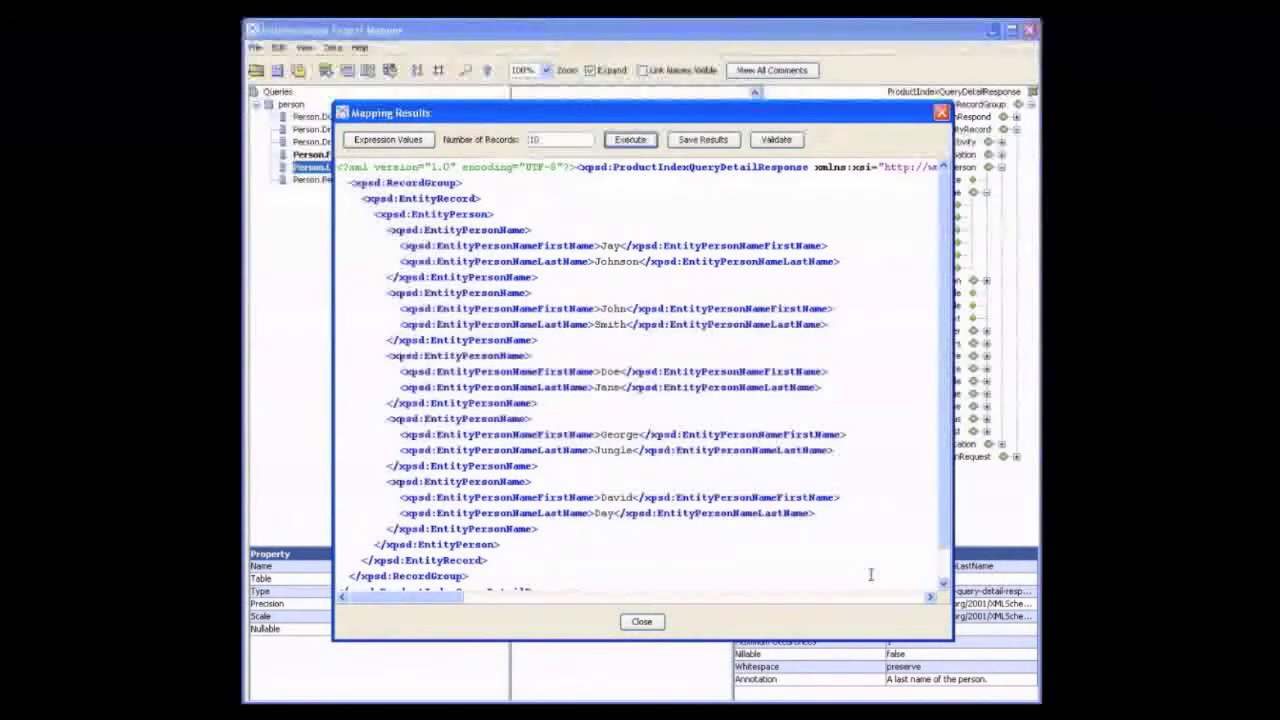
pyautogui.click(642, 622)
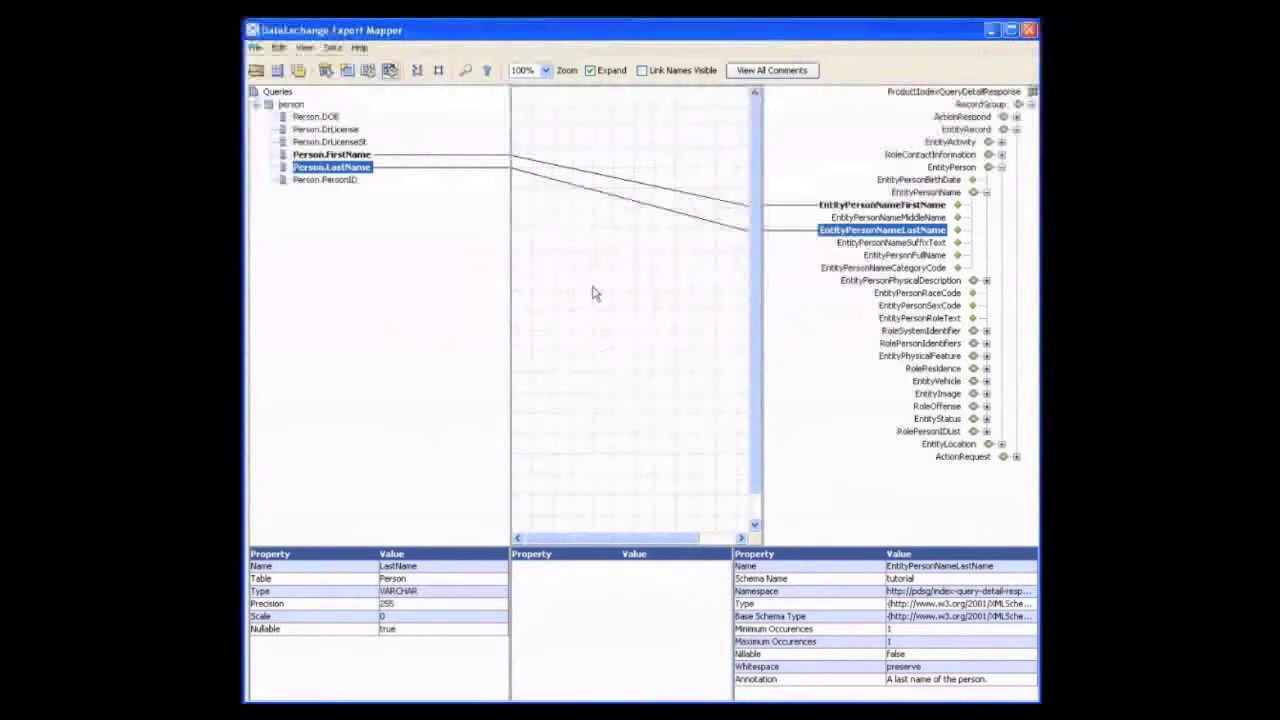
# Show the Object Palette and look through its available script objects
pyautogui.click(418, 74)
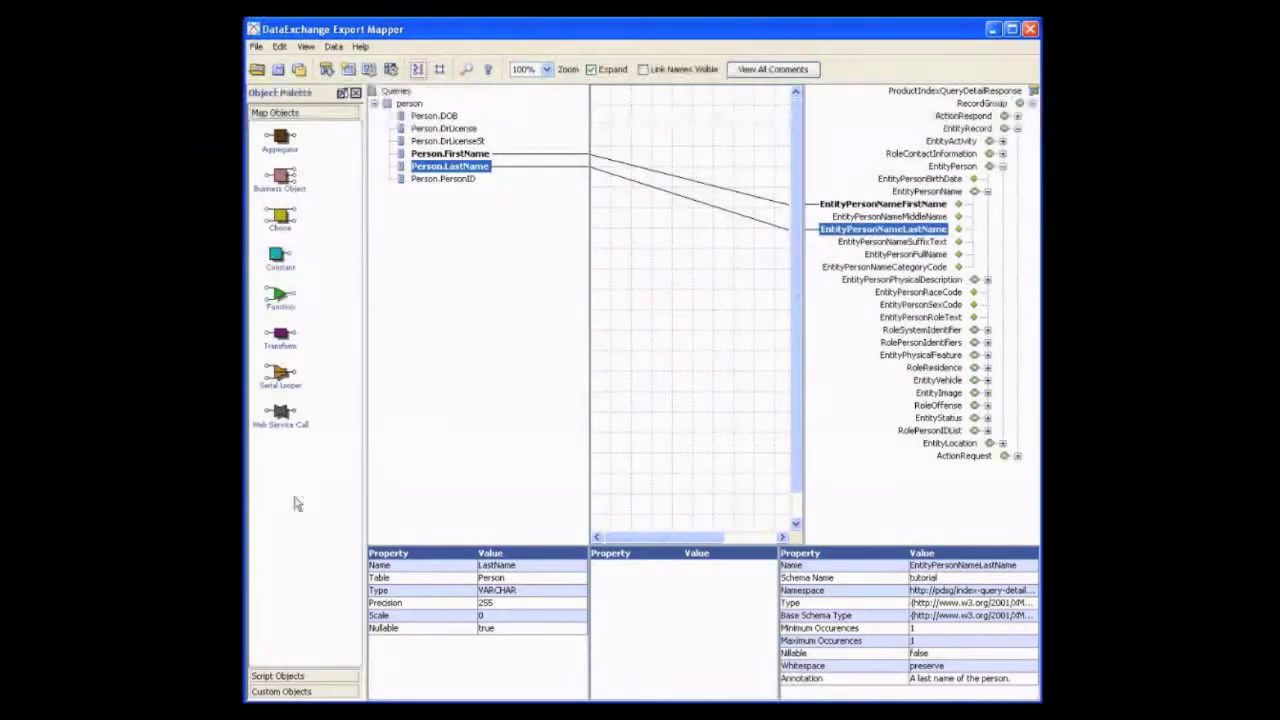
pyautogui.click(313, 677)
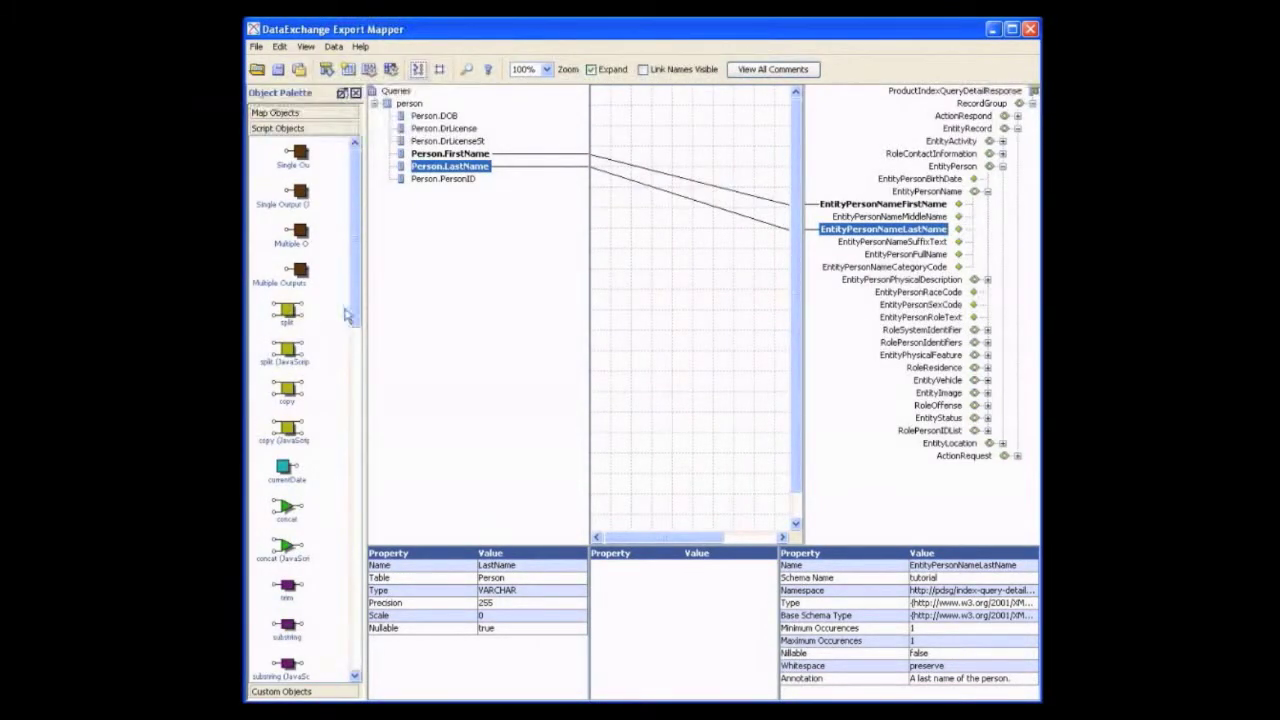
pyautogui.moveTo(355, 313); pyautogui.dragTo(357, 458)
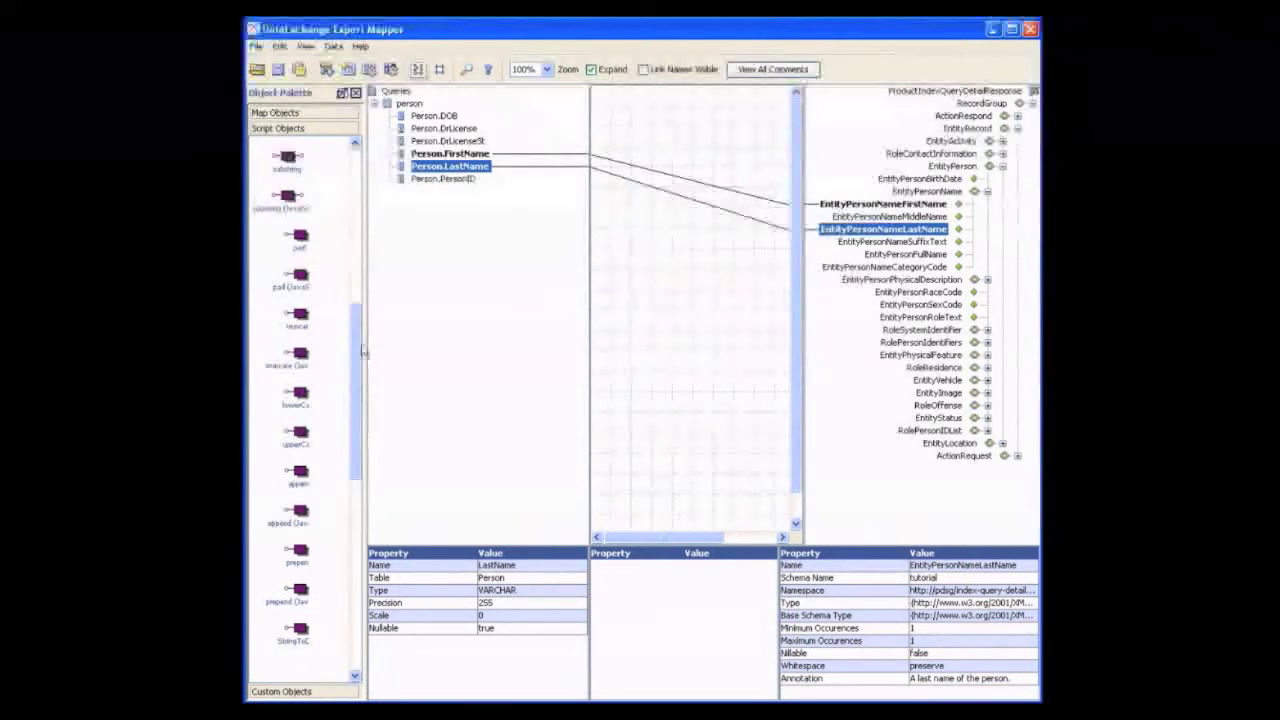
pyautogui.moveTo(355, 340); pyautogui.dragTo(351, 185)
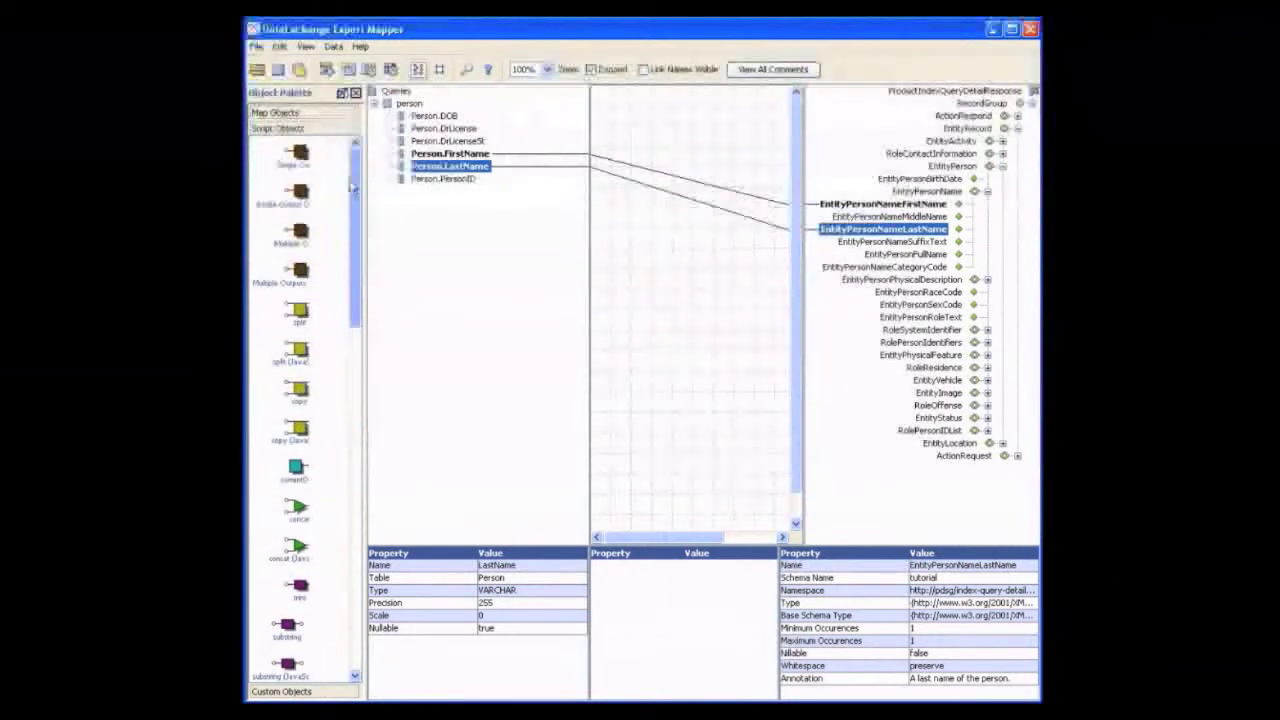
# Add a Constant map object near the top of the mapping canvas and name it 00CA123400
pyautogui.click(280, 114)
pyautogui.click(298, 258)
pyautogui.moveTo(520, 235); pyautogui.dragTo(681, 134)
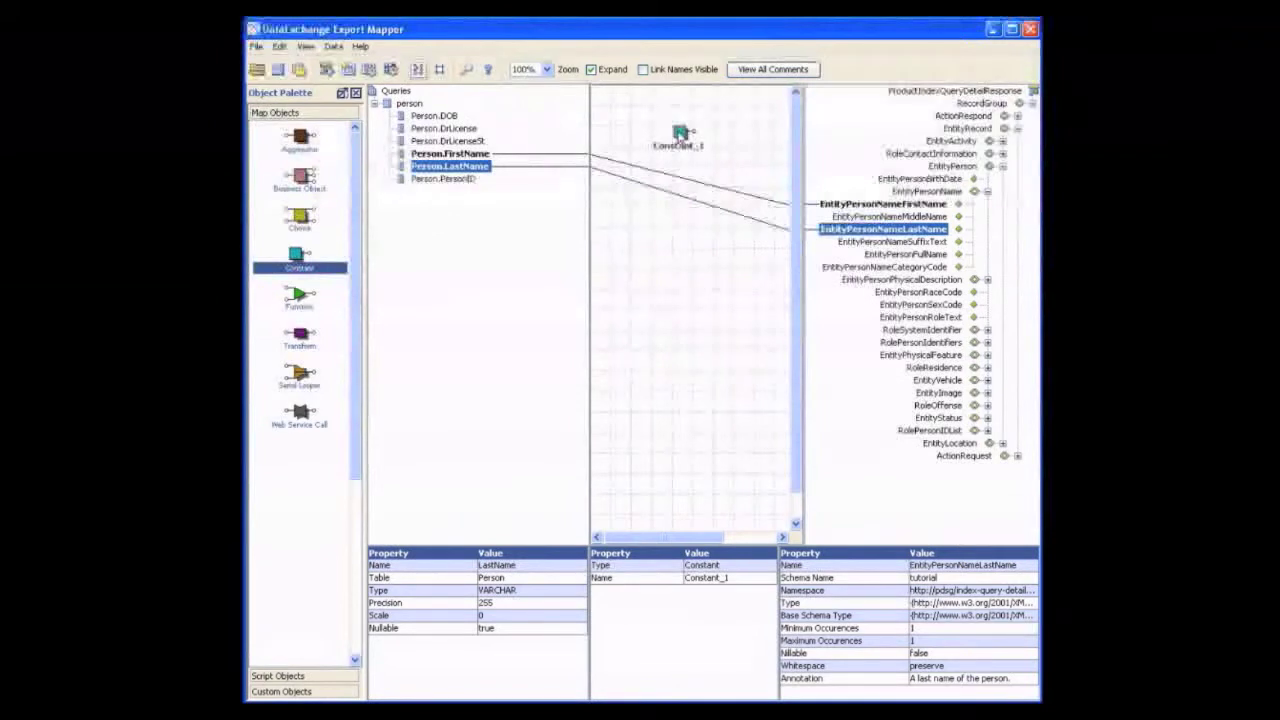
pyautogui.doubleClick(680, 134)
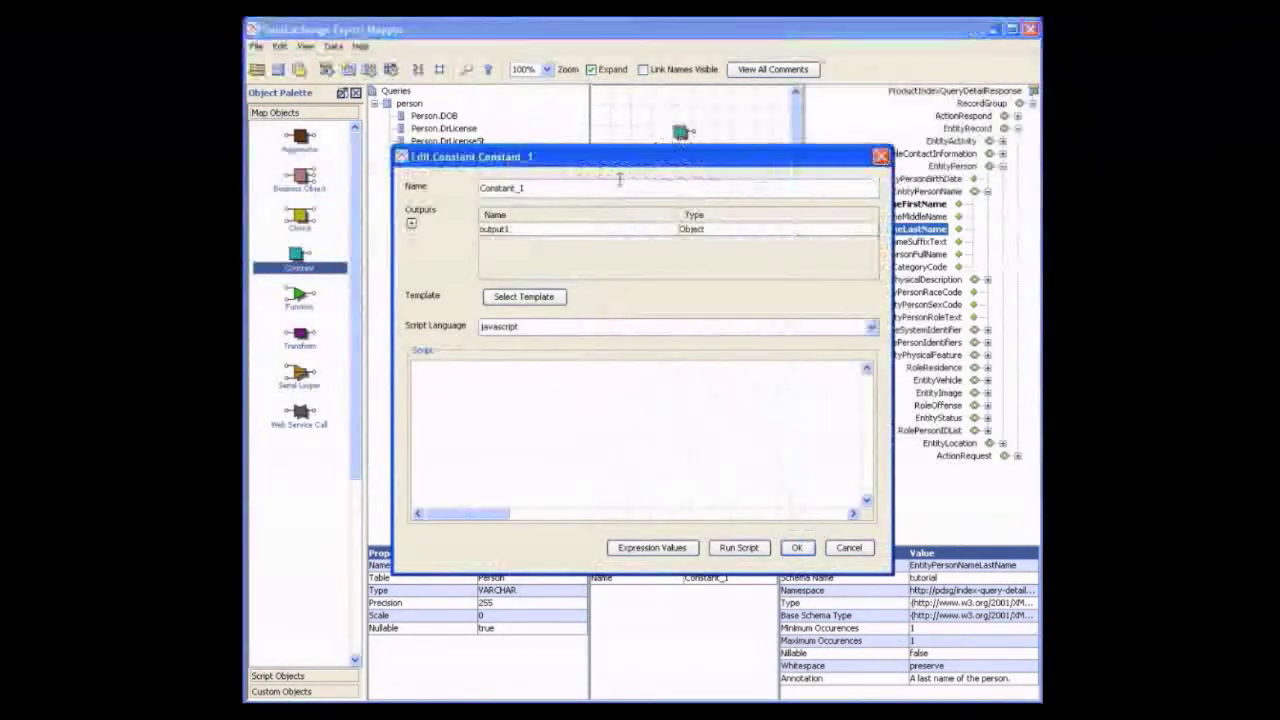
pyautogui.write('00Chl')
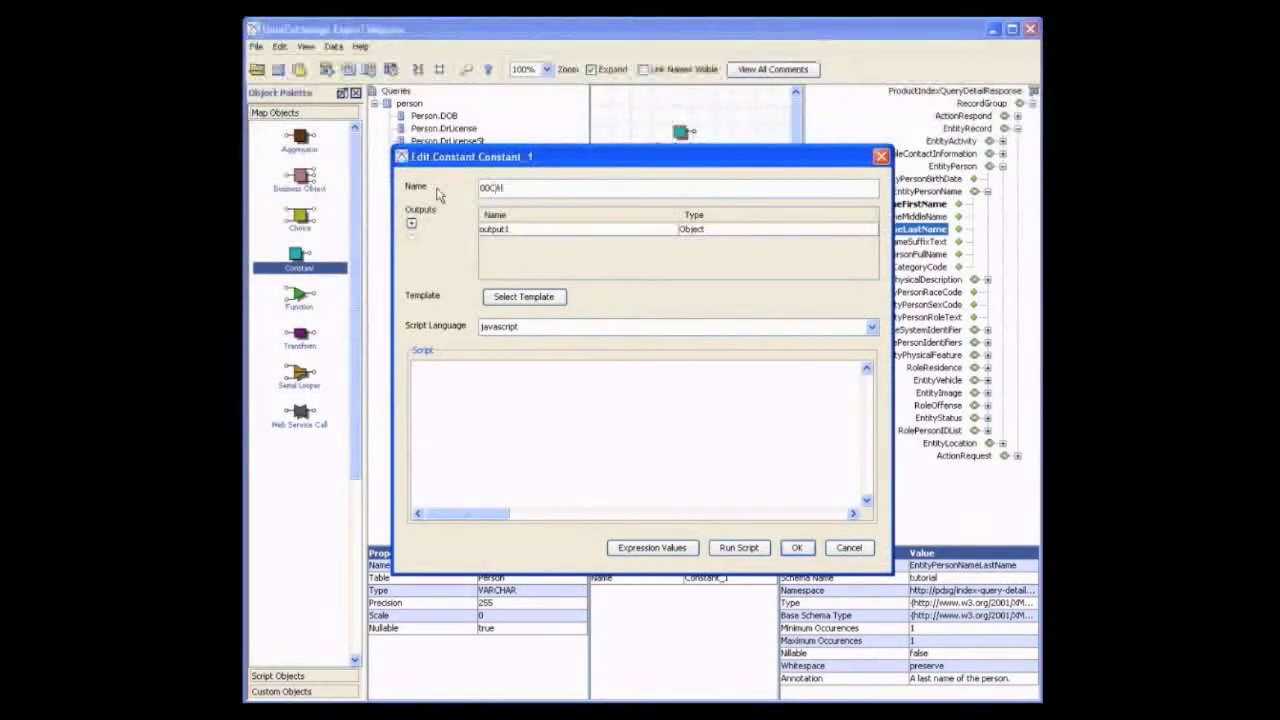
pyautogui.write('lllll')
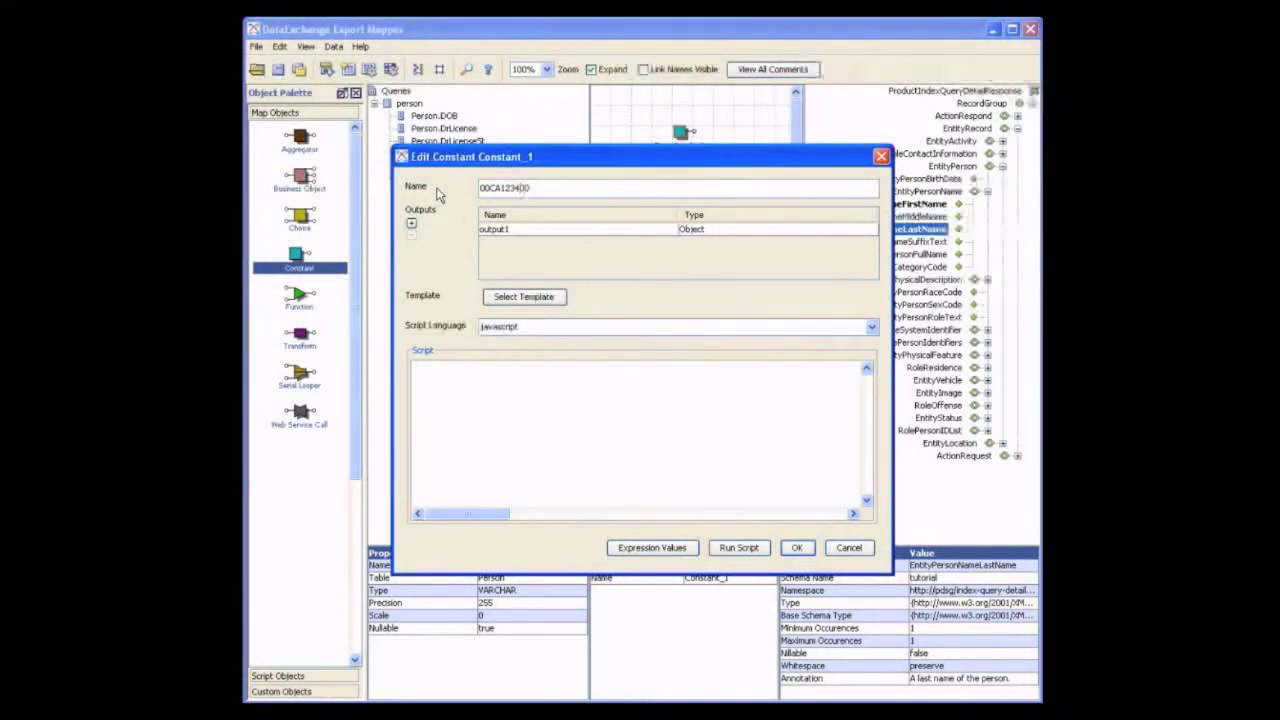
pyautogui.click(795, 548)
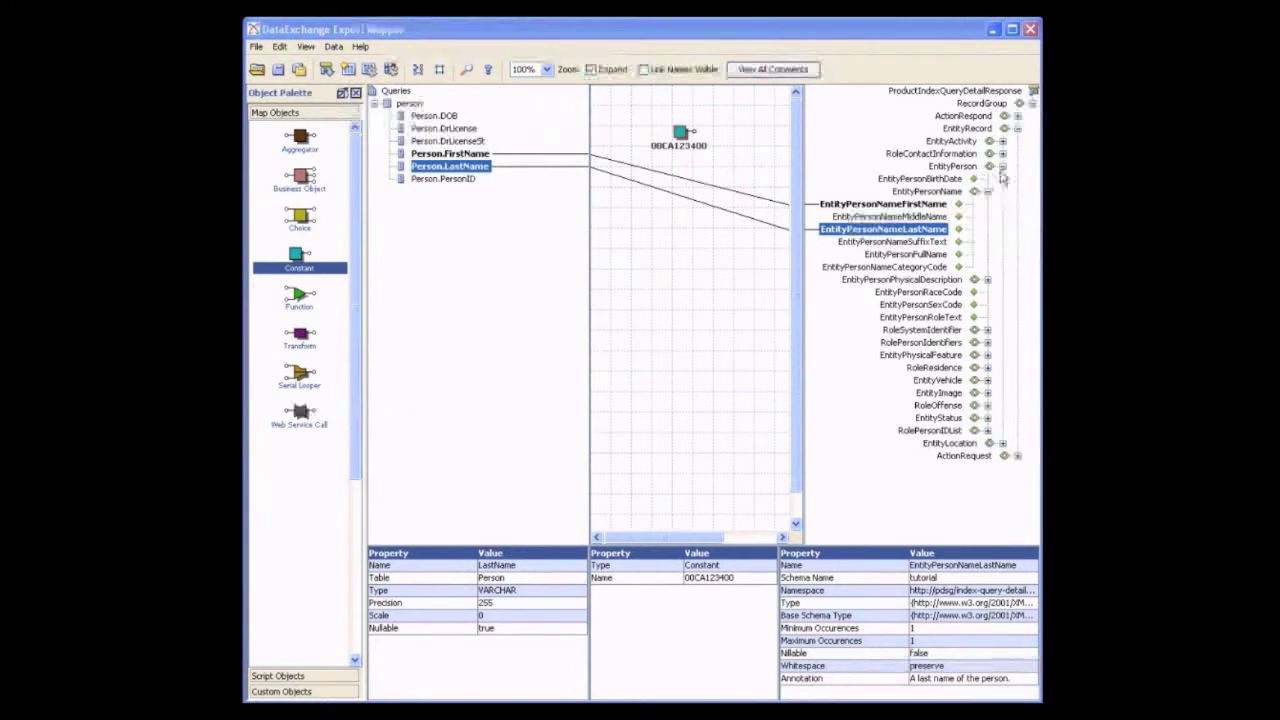
# Link constant 00CA123400 to the RoleORIIdentifier number under ActionRespond, EntityExchangePayloadMetadata, RoleOwner, EntityOrganization, then collapse ActionRespond and re-expand EntityRecord
pyautogui.click(1017, 129)
pyautogui.click(1017, 117)
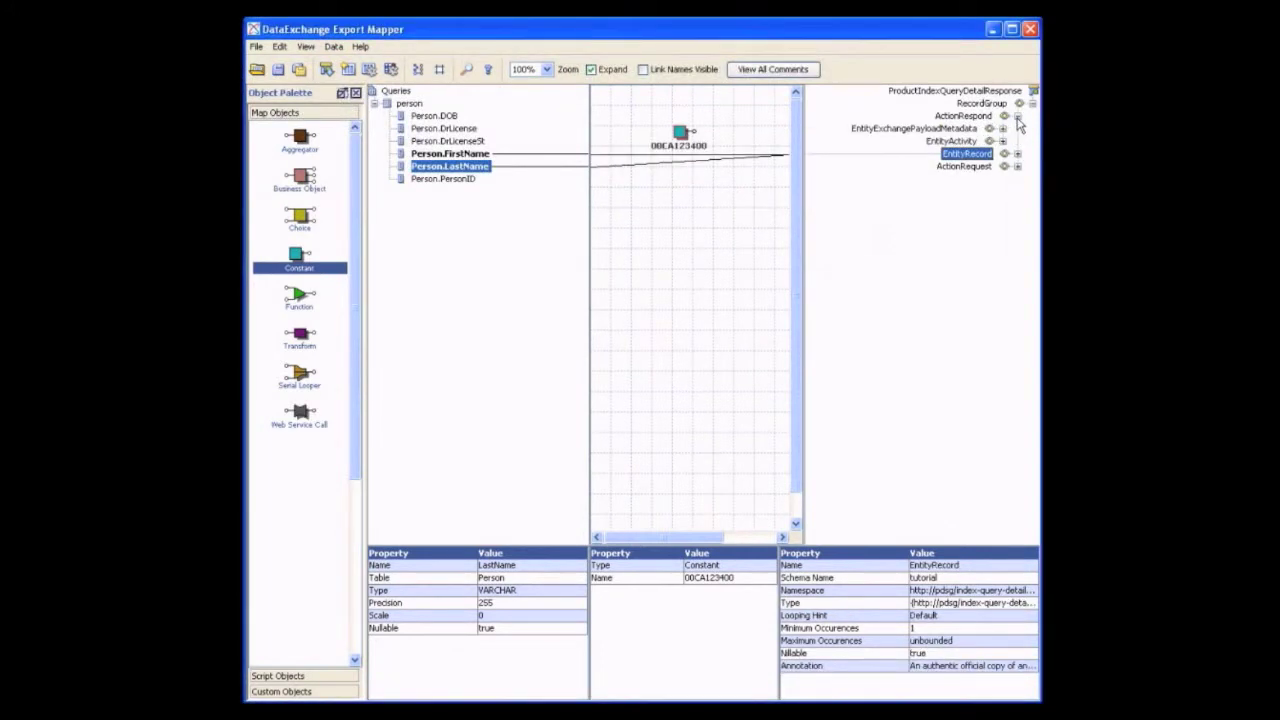
pyautogui.click(1002, 129)
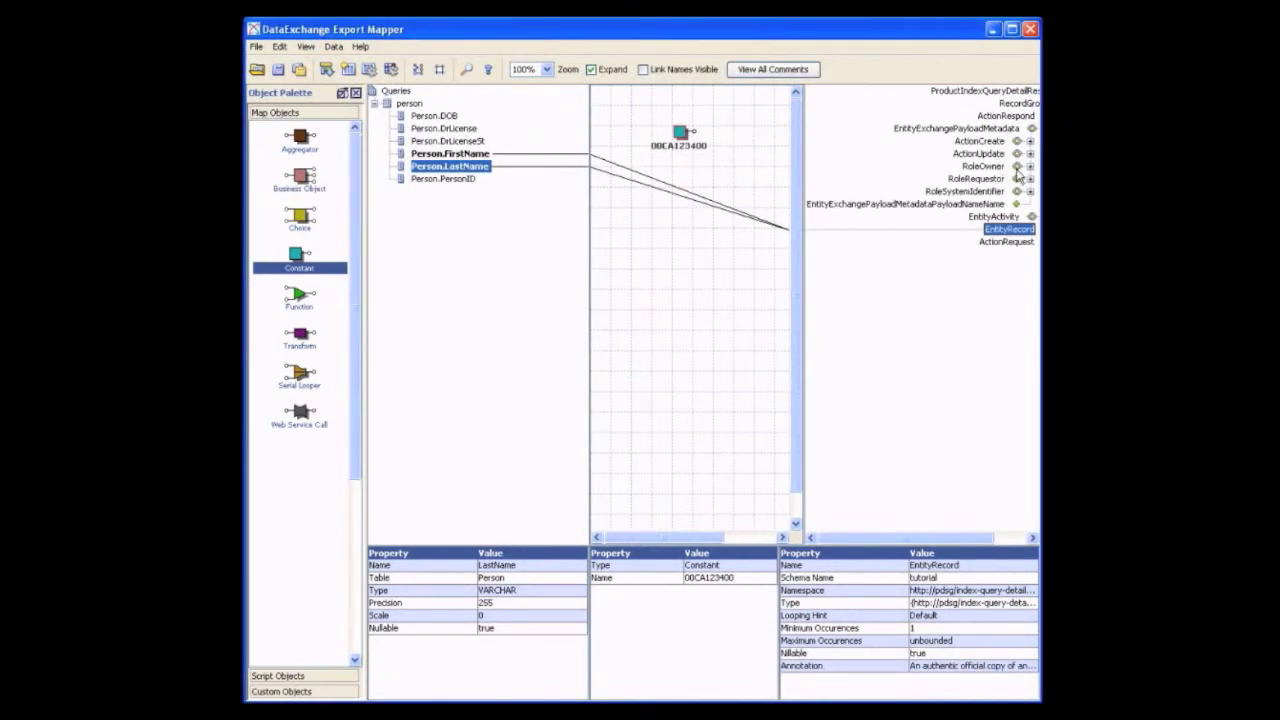
pyautogui.click(1030, 168)
pyautogui.click(1015, 179)
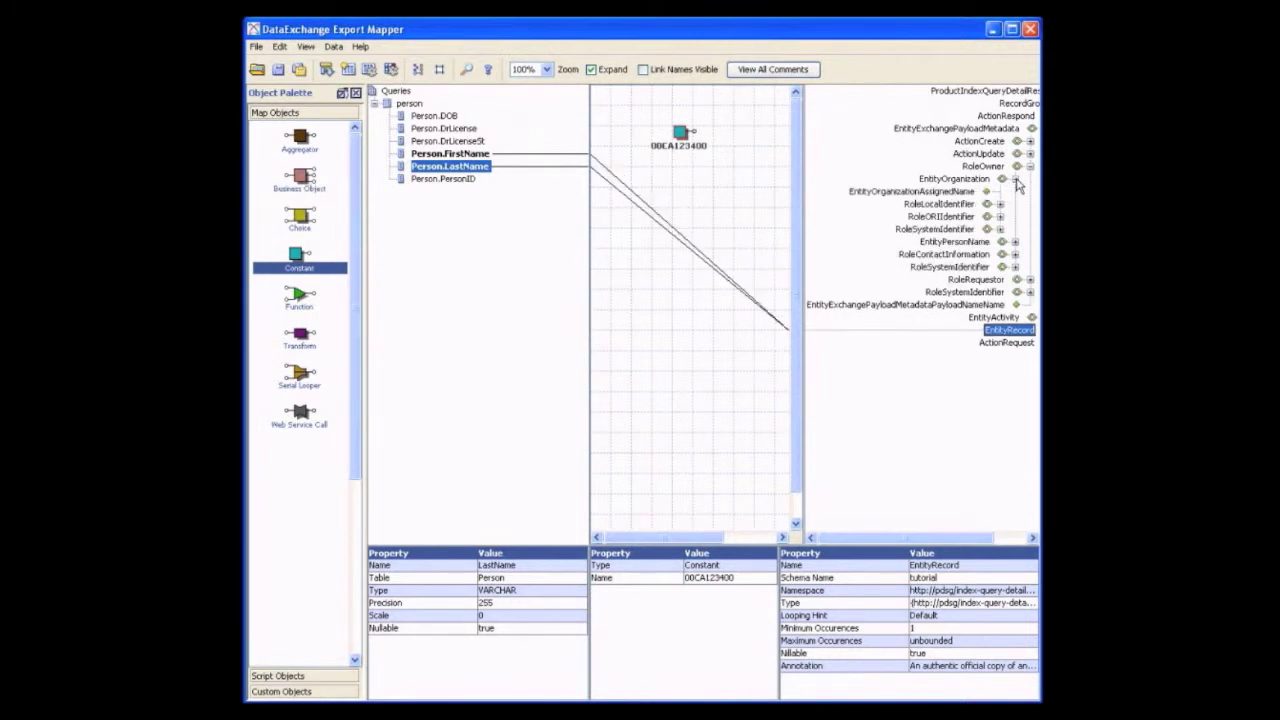
pyautogui.click(999, 216)
pyautogui.moveTo(908, 541); pyautogui.dragTo(921, 541)
pyautogui.moveTo(900, 232)
pyautogui.mouseDown()
pyautogui.moveTo(844, 229)
pyautogui.moveTo(706, 137)
pyautogui.mouseUp()
pyautogui.moveTo(949, 540); pyautogui.dragTo(1018, 541)
pyautogui.click(1017, 117)
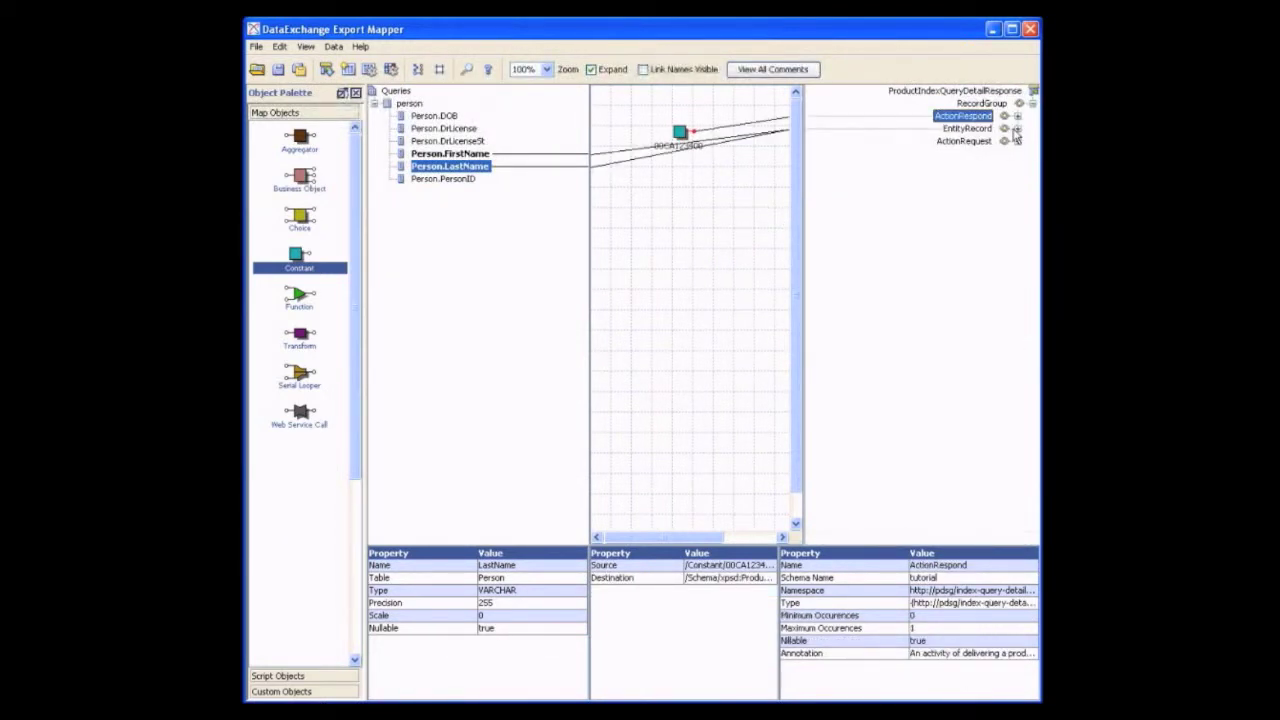
pyautogui.click(1016, 129)
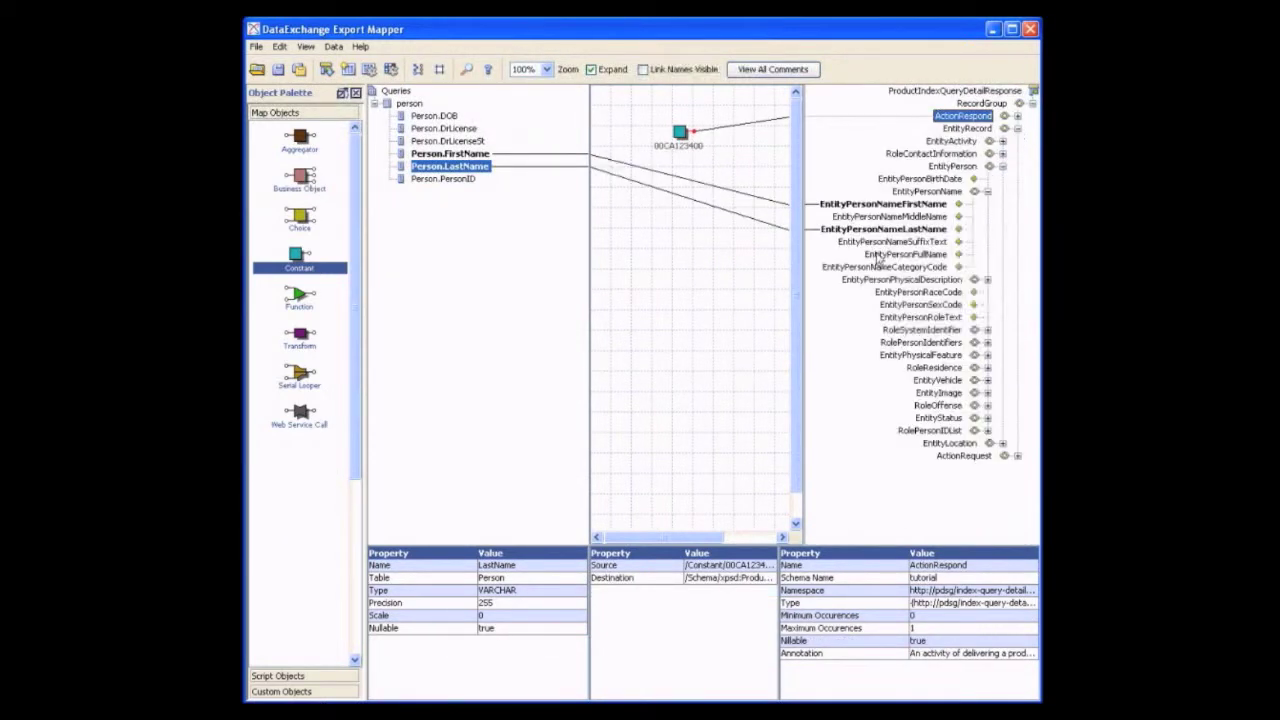
# Add a currentDate script object below the constant and link it to EntityActivityOccuranceDateTime under EntityRecord, EntityActivity
pyautogui.click(306, 676)
pyautogui.moveTo(307, 470); pyautogui.dragTo(690, 232)
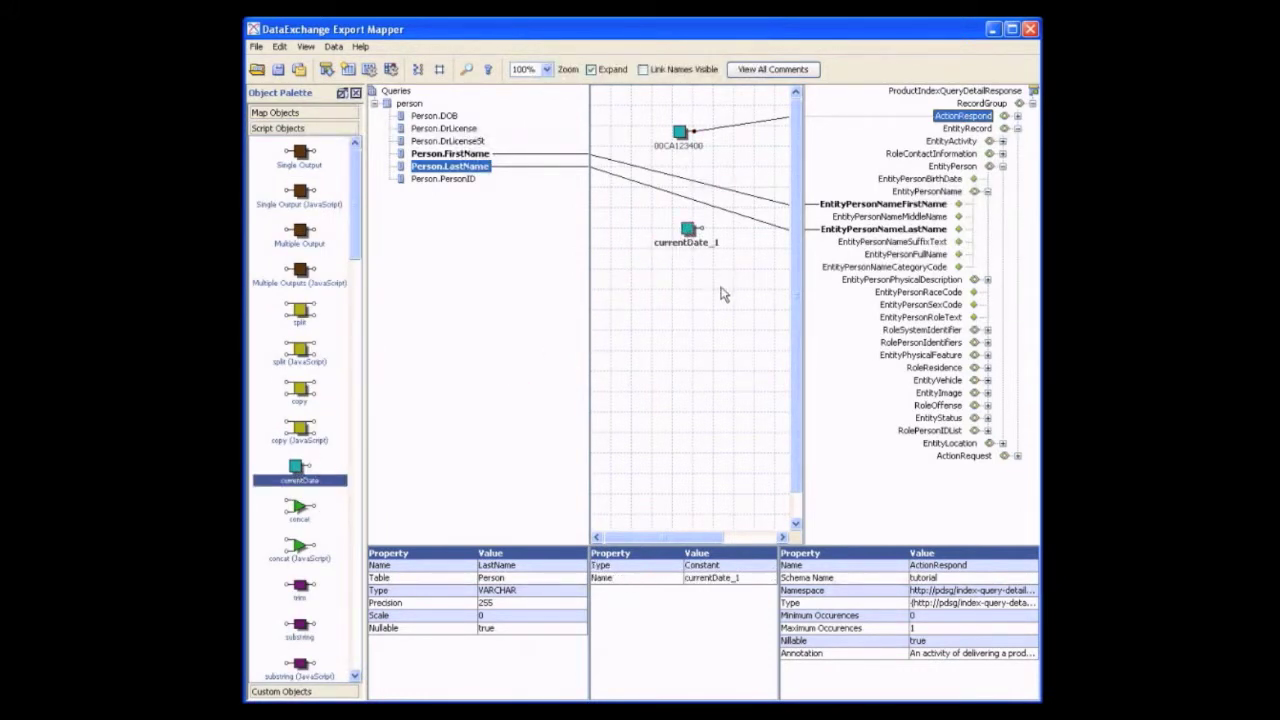
pyautogui.click(987, 192)
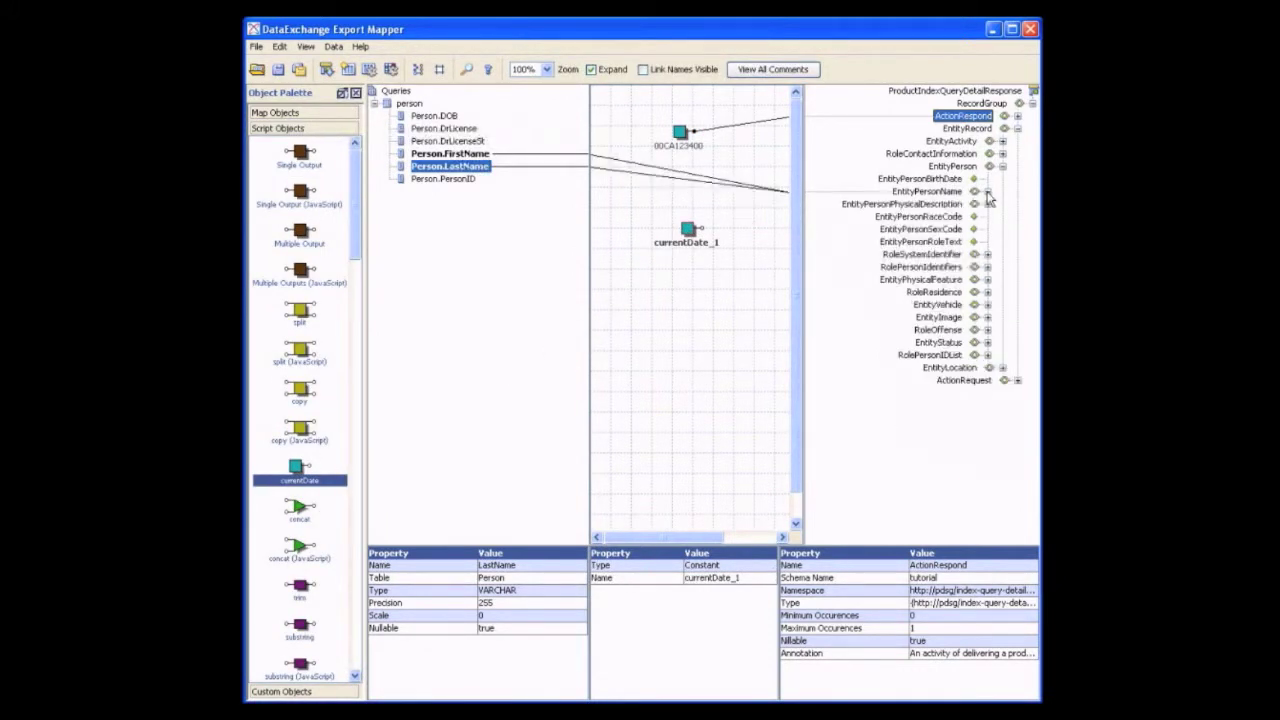
pyautogui.click(1003, 141)
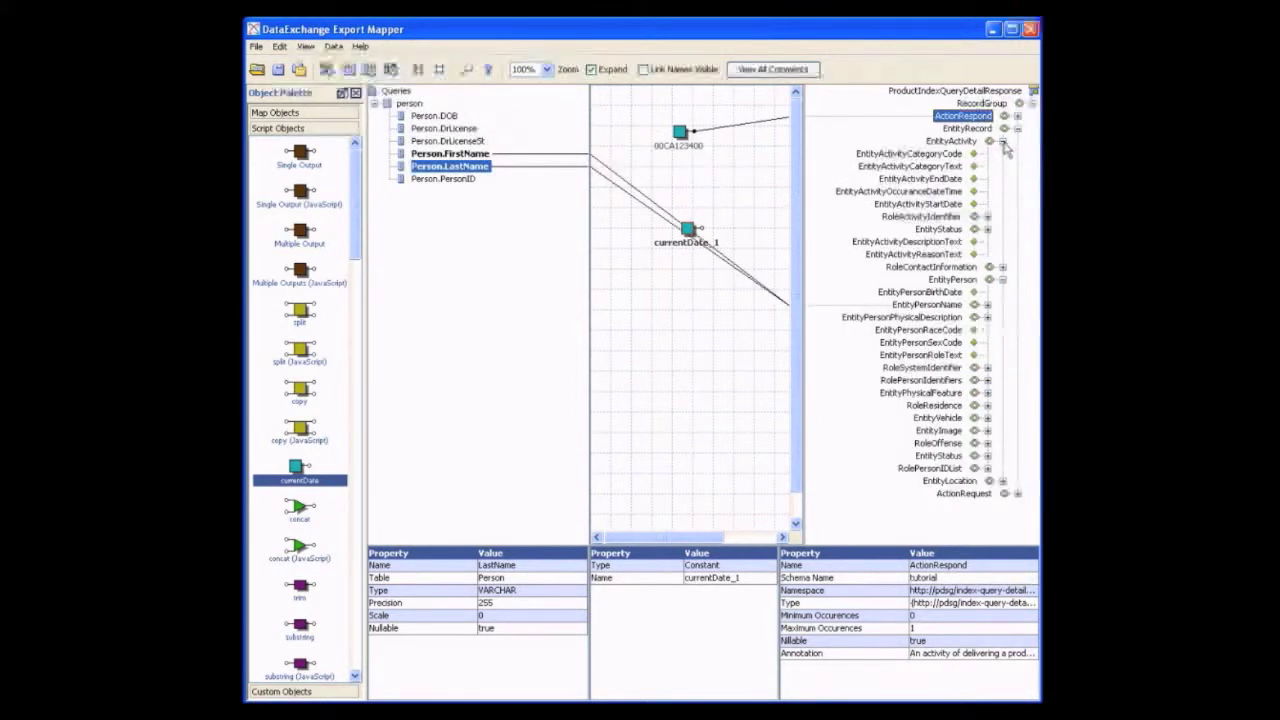
pyautogui.moveTo(900, 191)
pyautogui.mouseDown()
pyautogui.moveTo(905, 200)
pyautogui.moveTo(791, 240)
pyautogui.moveTo(720, 243)
pyautogui.moveTo(693, 234)
pyautogui.moveTo(683, 172)
pyautogui.mouseUp()
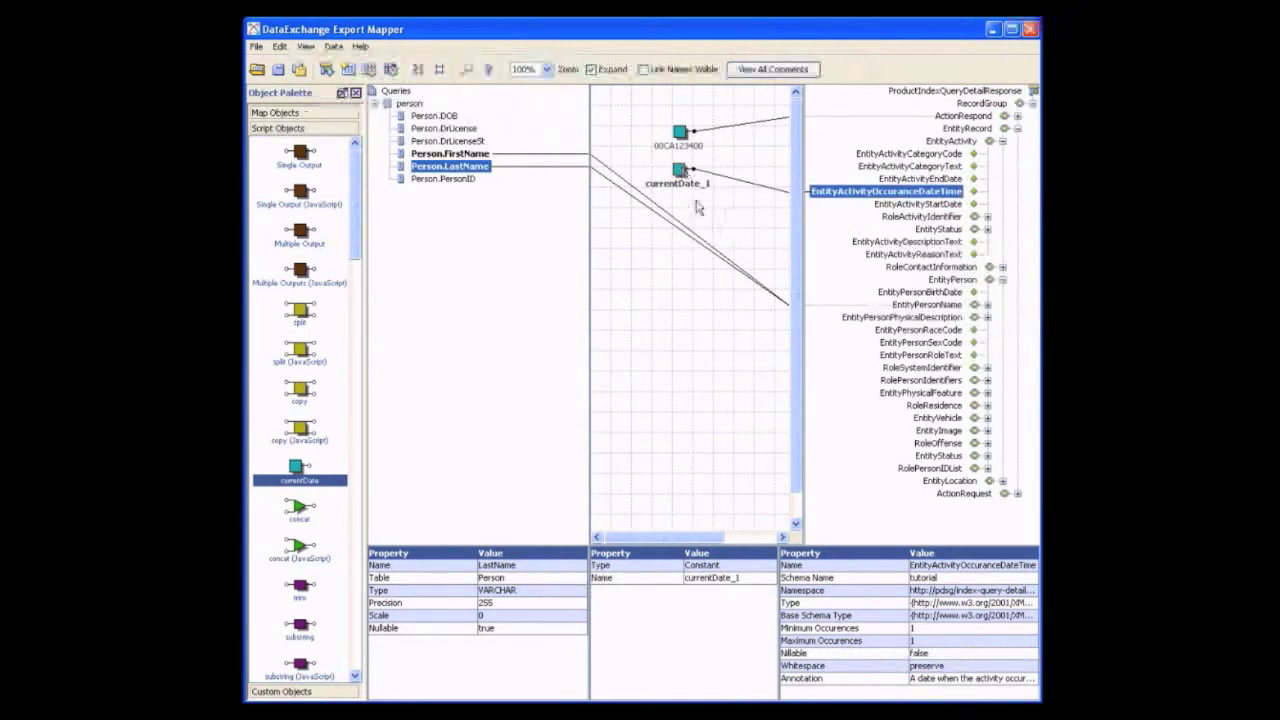
# Execute the mapping and check the constant and current date elements in the resulting XML
pyautogui.click(390, 69)
pyautogui.click(645, 143)
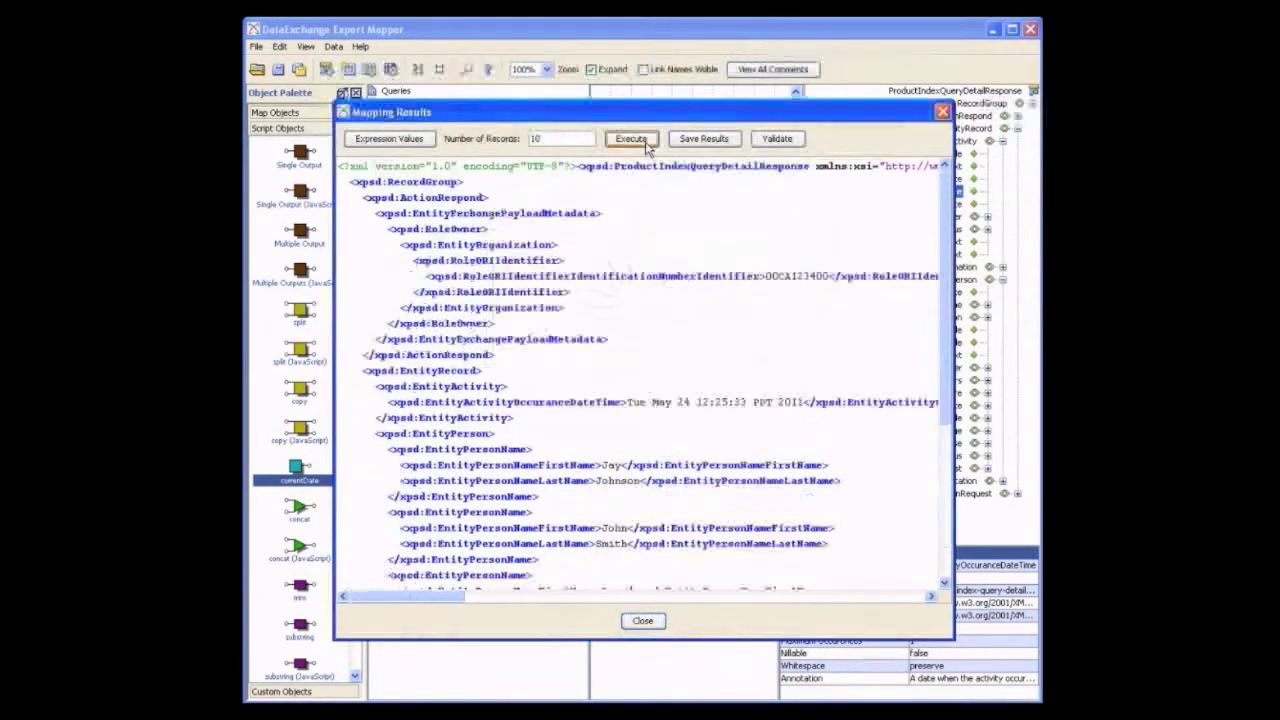
pyautogui.moveTo(450, 597)
pyautogui.mouseDown()
pyautogui.moveTo(486, 600)
pyautogui.moveTo(452, 602)
pyautogui.mouseUp()
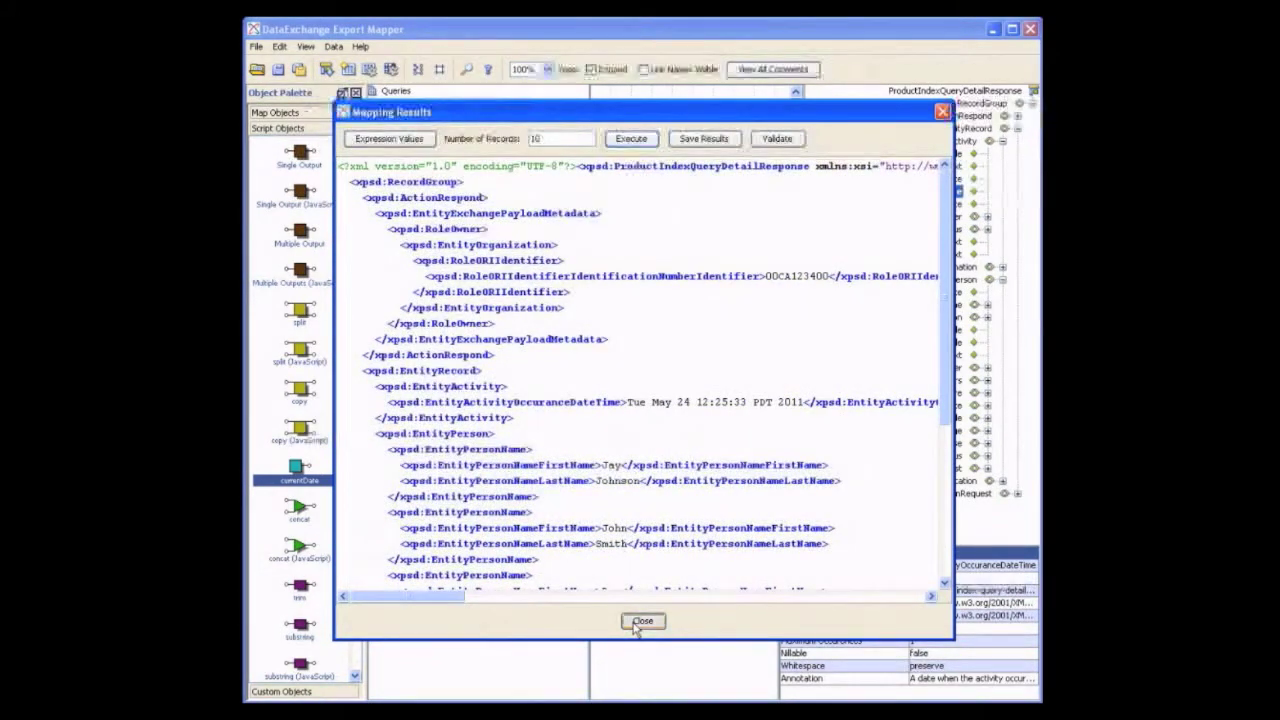
pyautogui.click(642, 620)
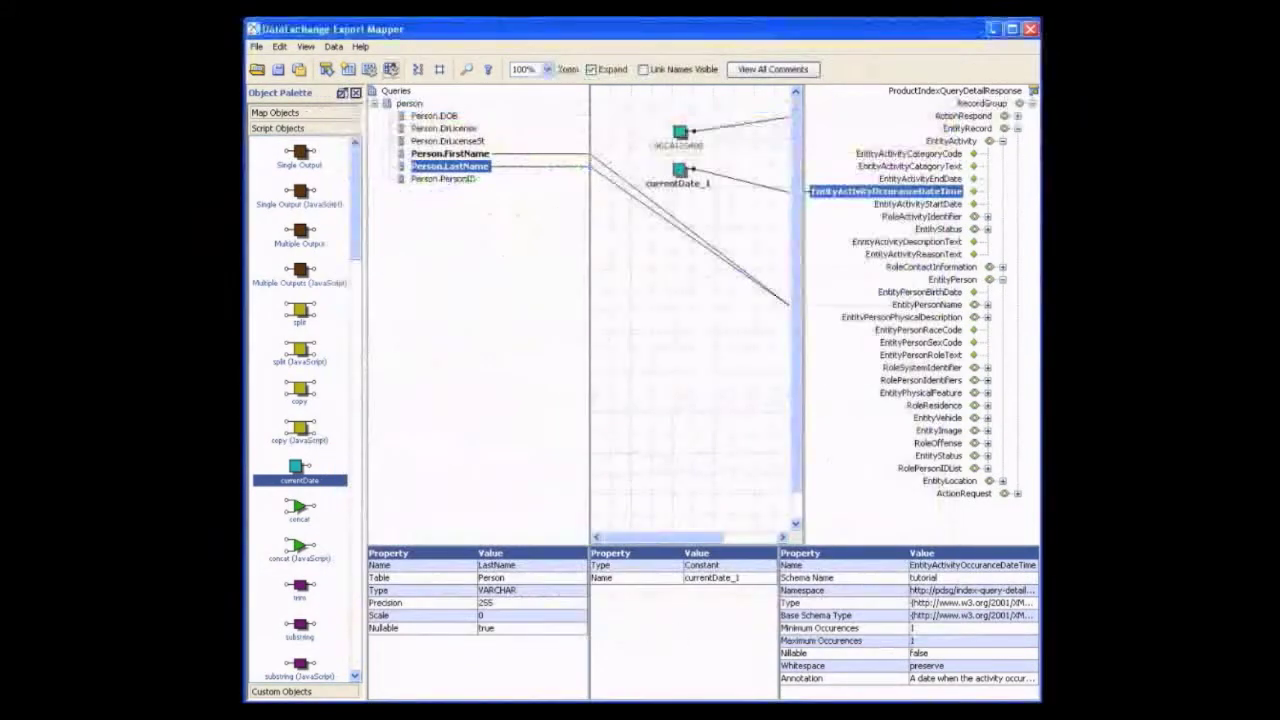
# Add a concat script function to the canvas for EntityPersonFullName and set its concatString to ', '
pyautogui.click(1003, 142)
pyautogui.click(988, 191)
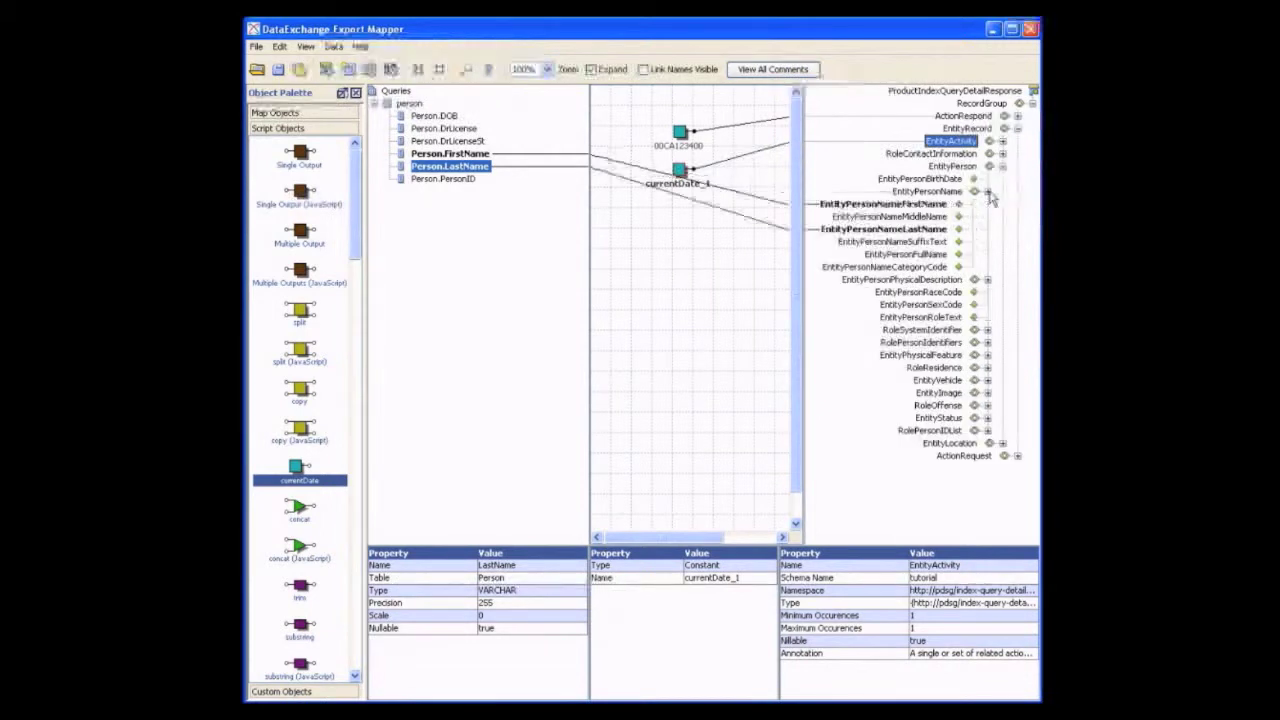
pyautogui.click(922, 255)
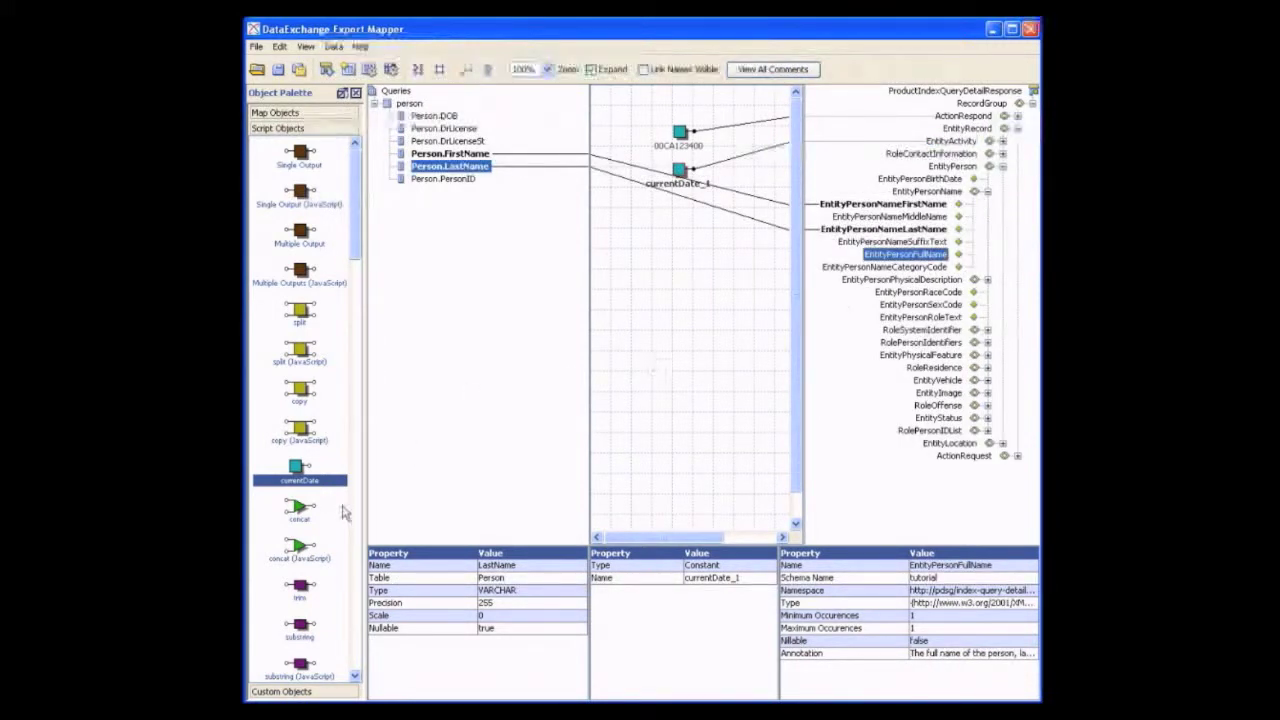
pyautogui.moveTo(300, 510); pyautogui.dragTo(680, 250)
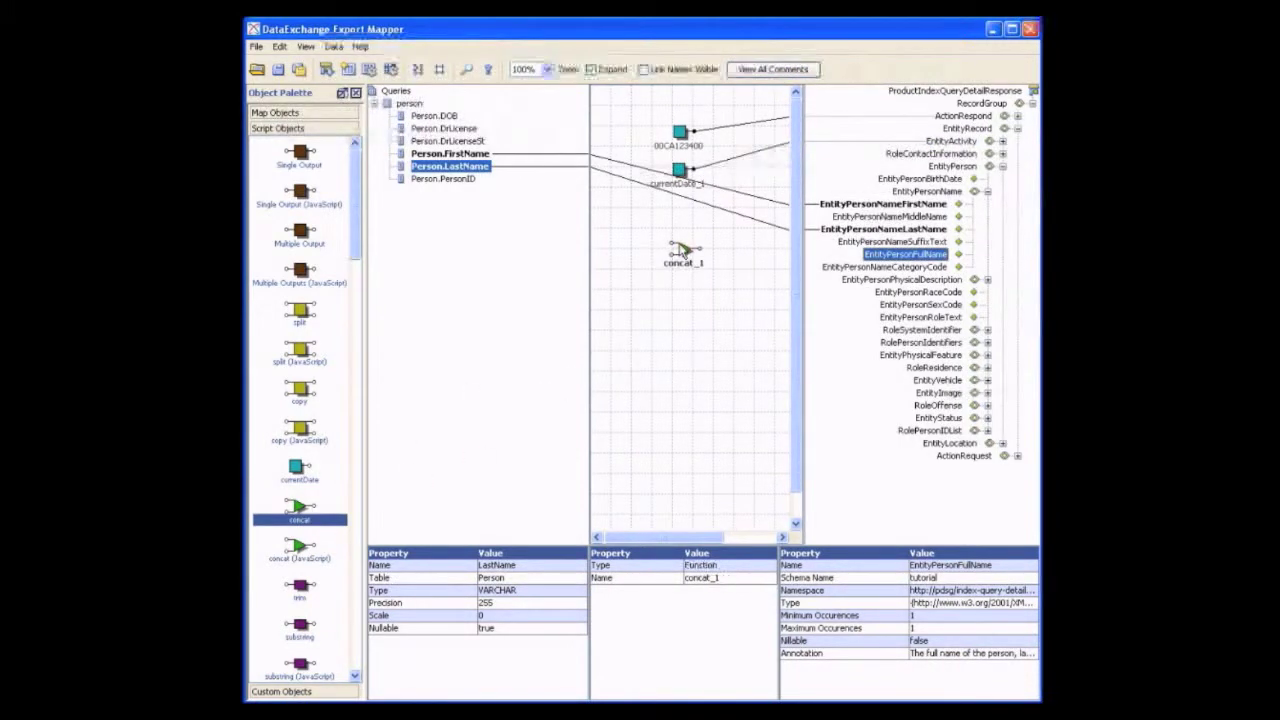
pyautogui.doubleClick(680, 250)
pyautogui.click(500, 450)
pyautogui.write(',')
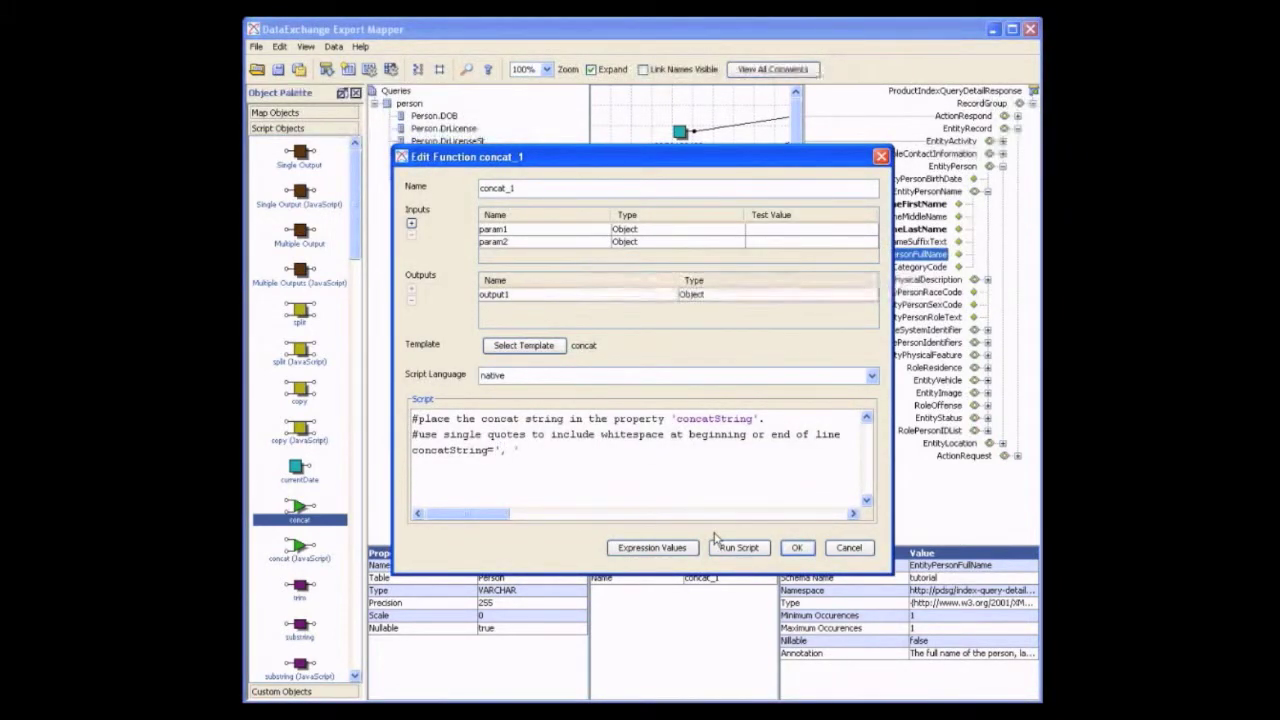
pyautogui.click(797, 548)
# Link Person.LastName and Person.FirstName through the concat function to EntityPersonFullName, and execute the mapping again to check the full names
pyautogui.moveTo(489, 172); pyautogui.dragTo(672, 250)
pyautogui.moveTo(455, 154); pyautogui.dragTo(835, 260)
pyautogui.click(394, 73)
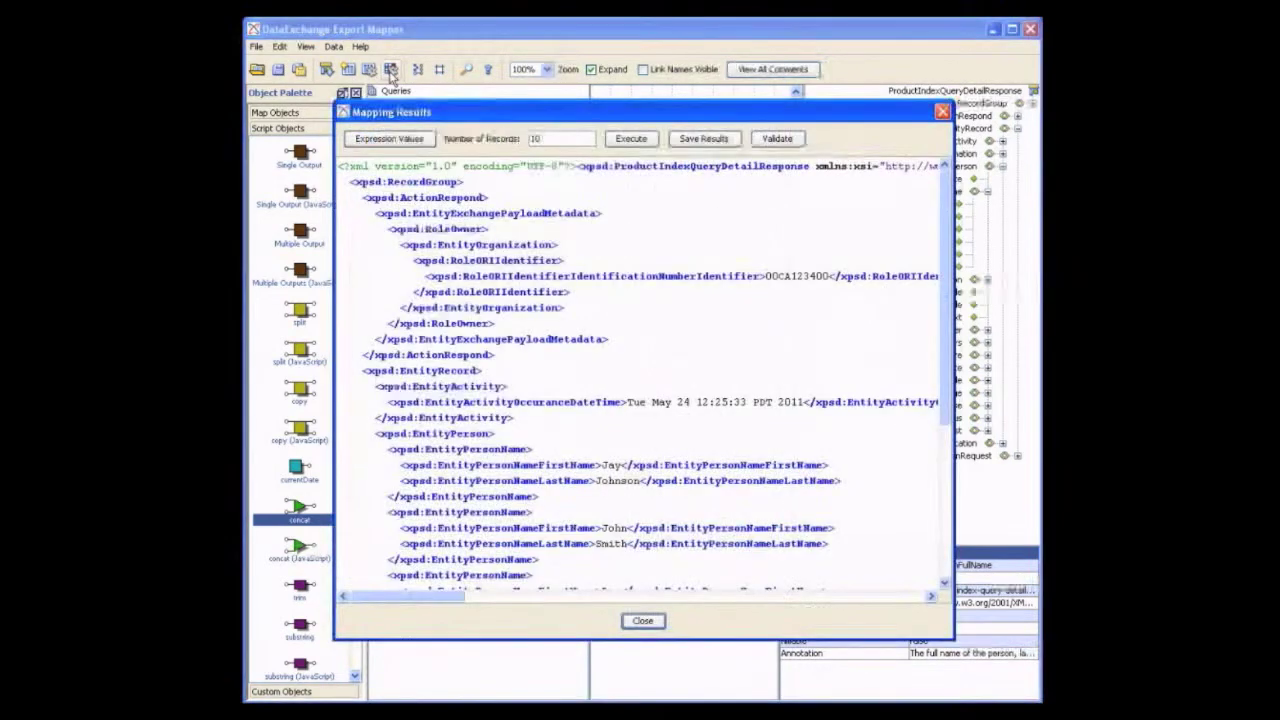
pyautogui.click(616, 140)
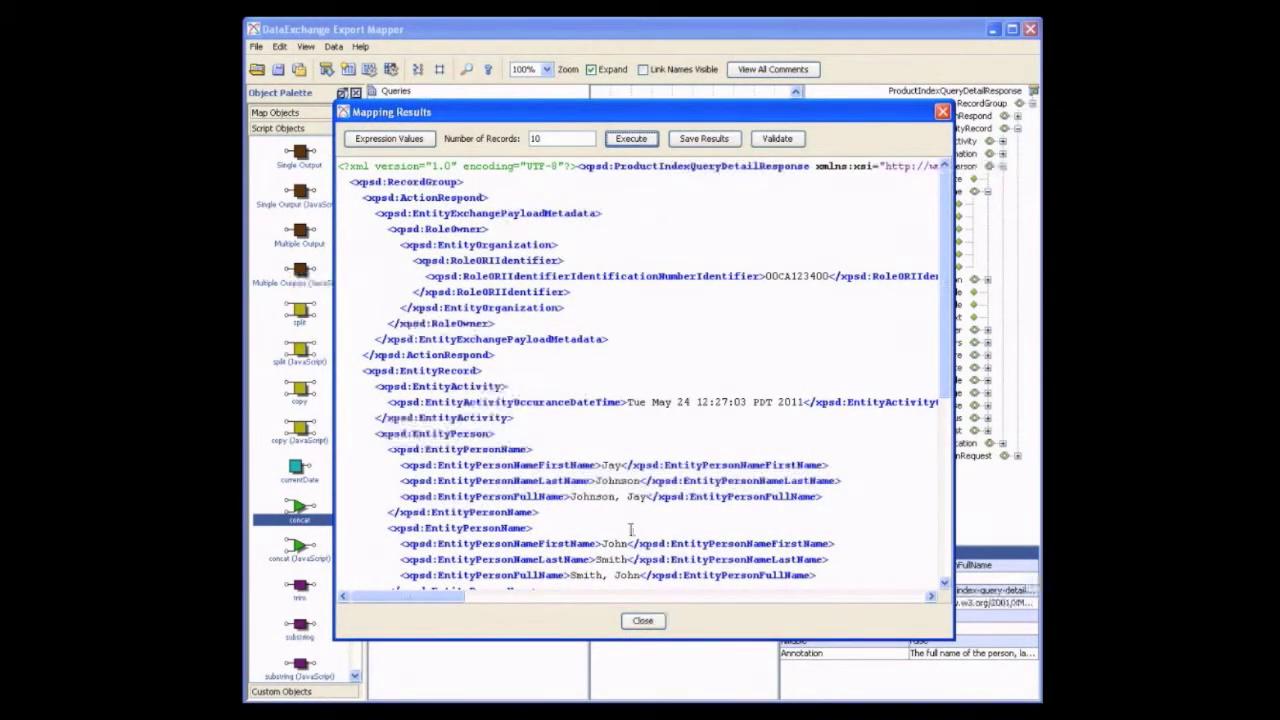
# Examine the script languages offered for the concat function, leaving its settings as they are
pyautogui.click(642, 620)
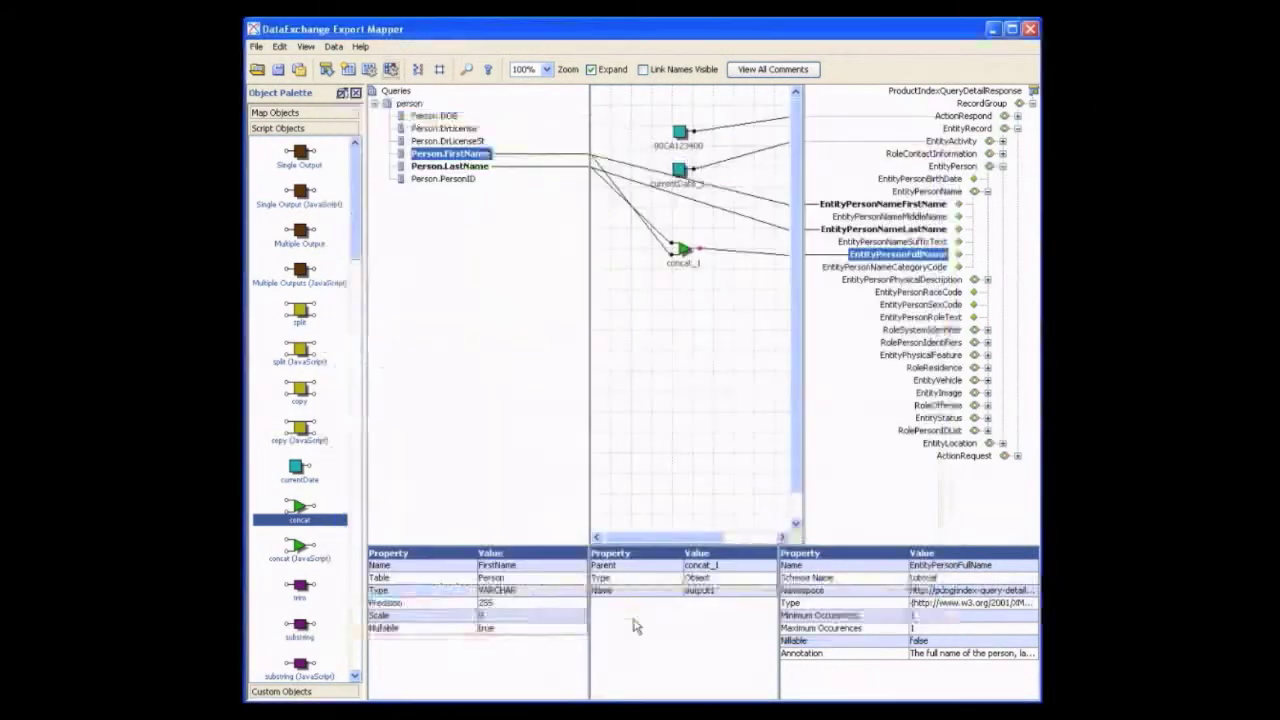
pyautogui.doubleClick(688, 256)
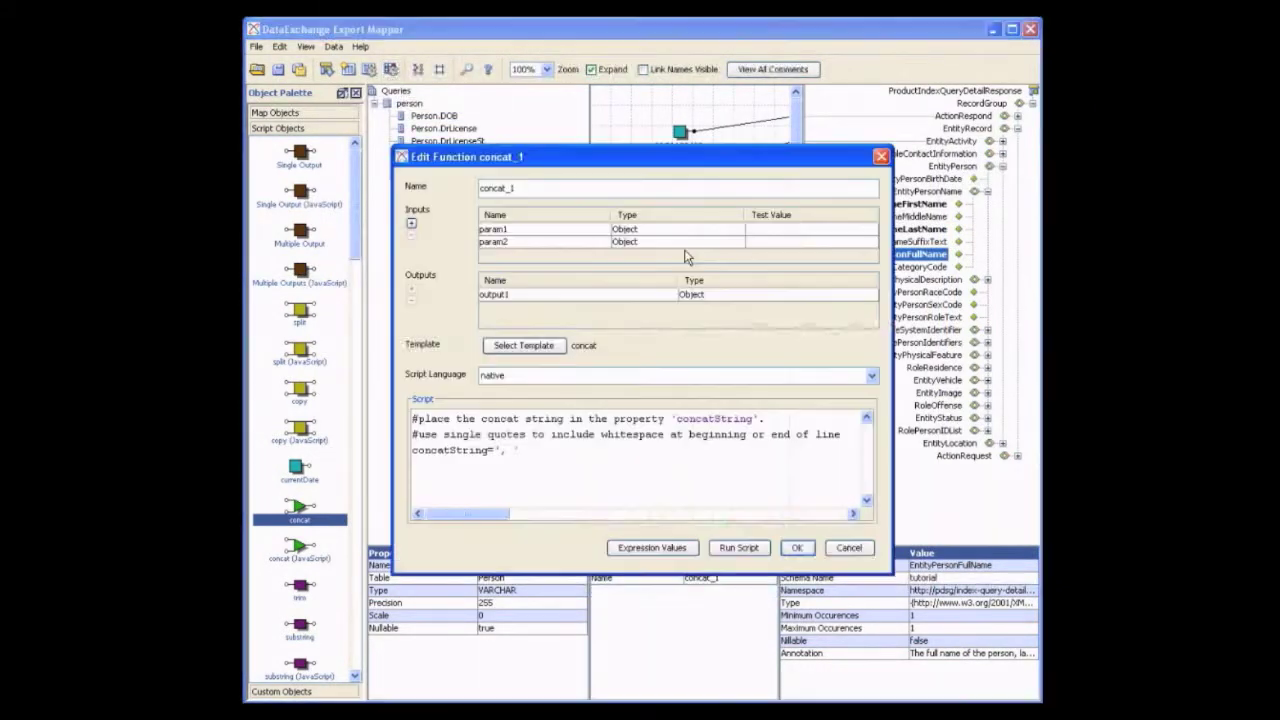
pyautogui.click(658, 378)
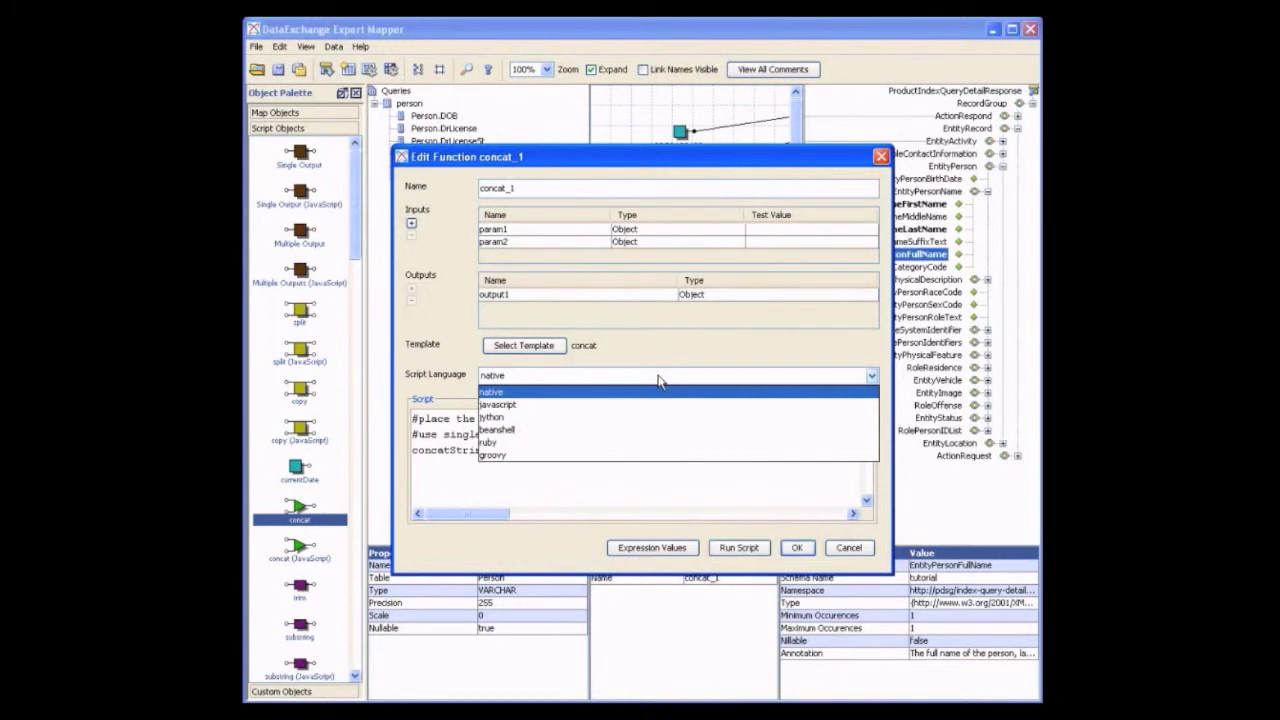
pyautogui.click(837, 551)
pyautogui.click(838, 548)
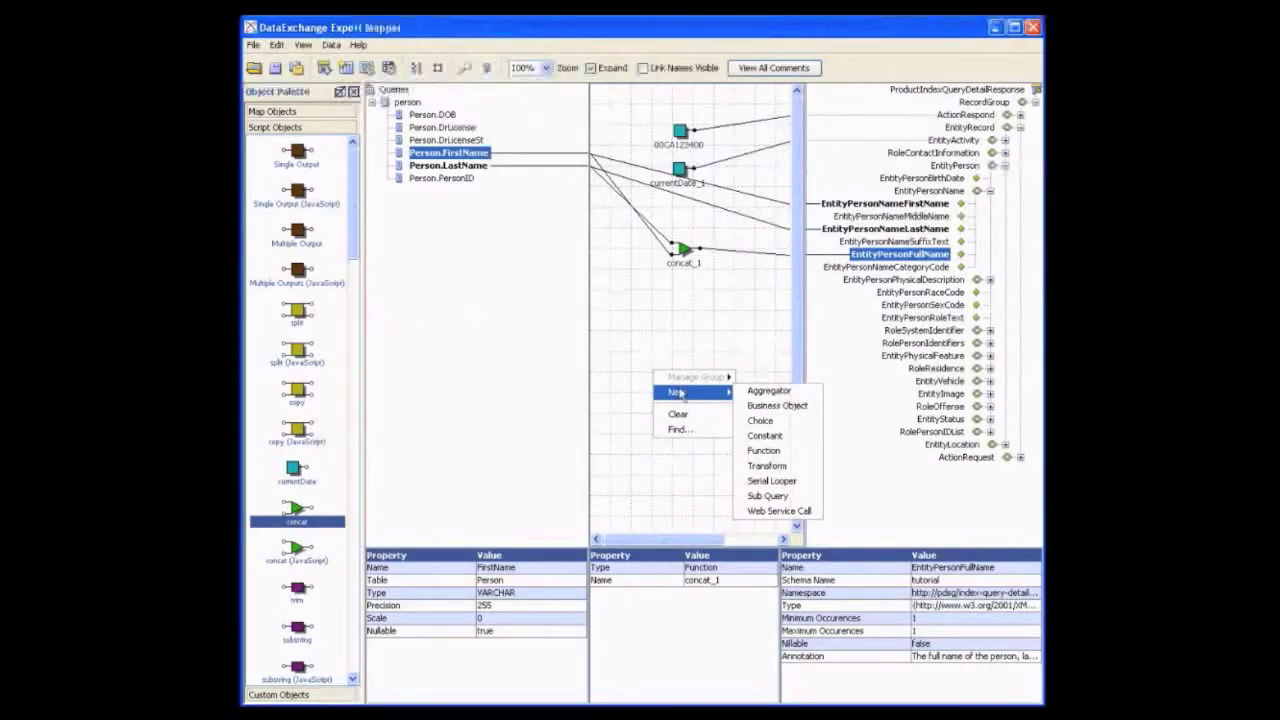
# Create a sub-query named address on the Sheriff data source and include the Address table
pyautogui.click(797, 506)
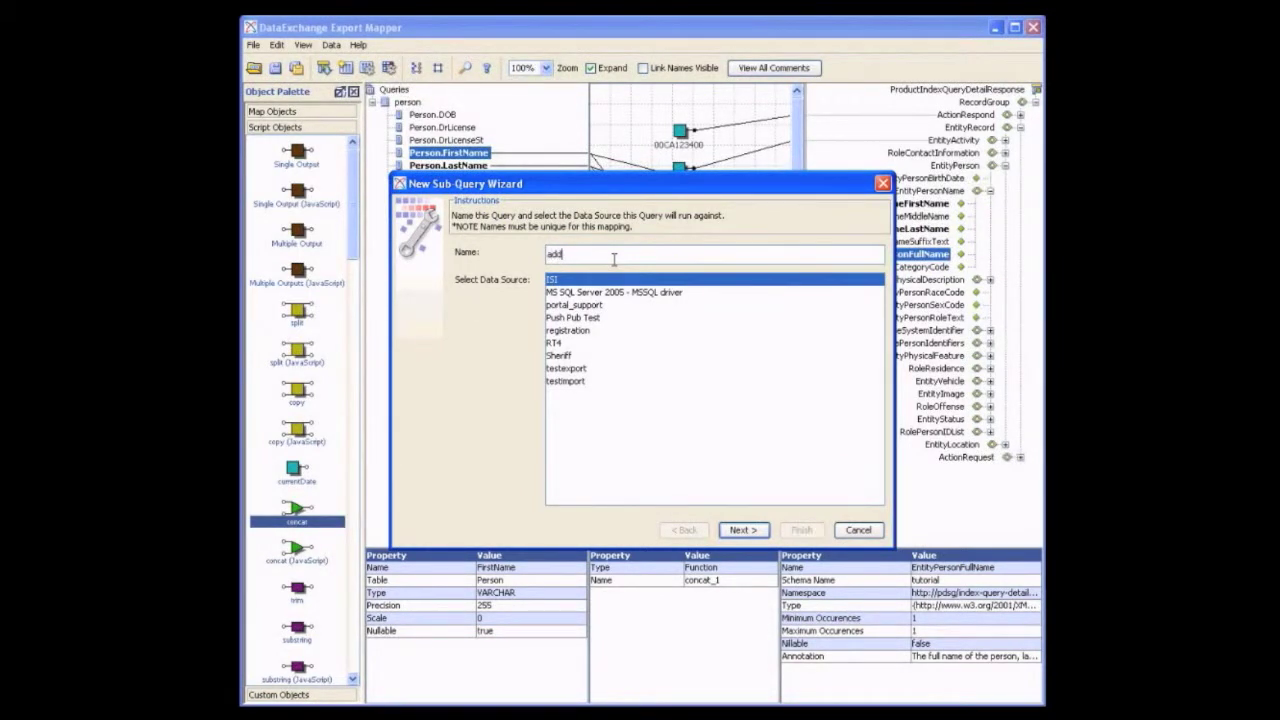
pyautogui.write('address')
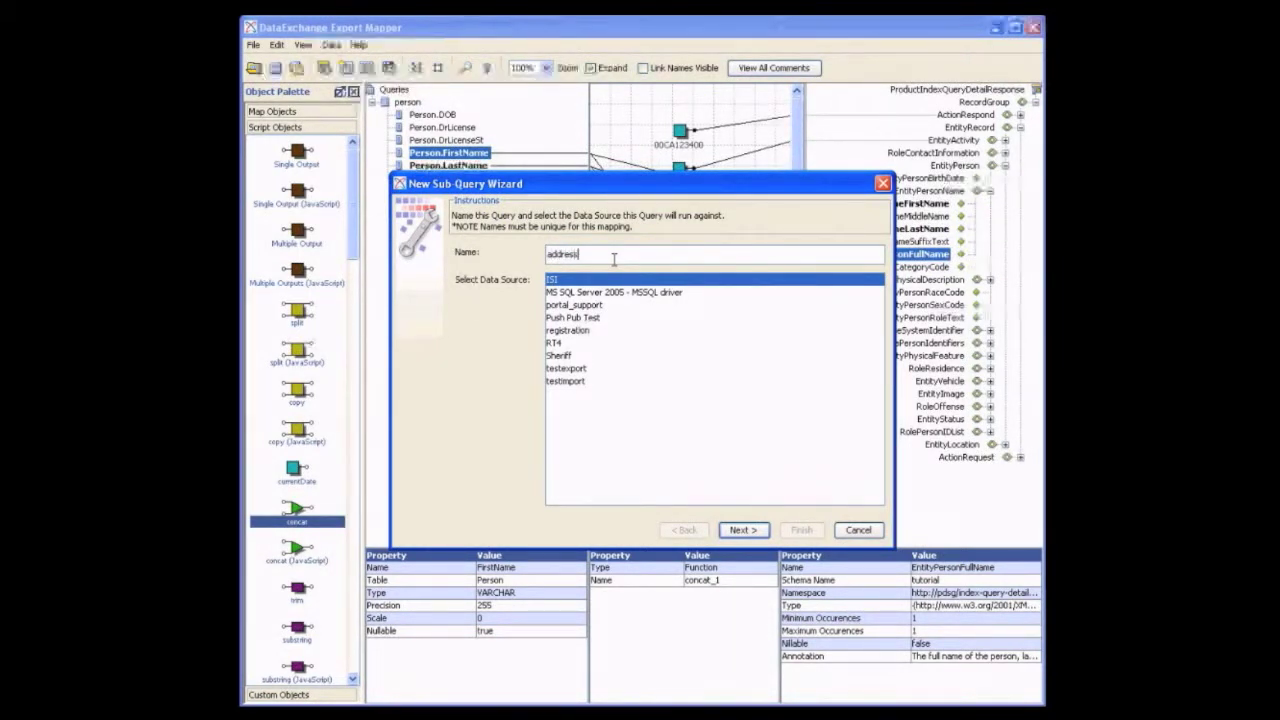
pyautogui.click(570, 357)
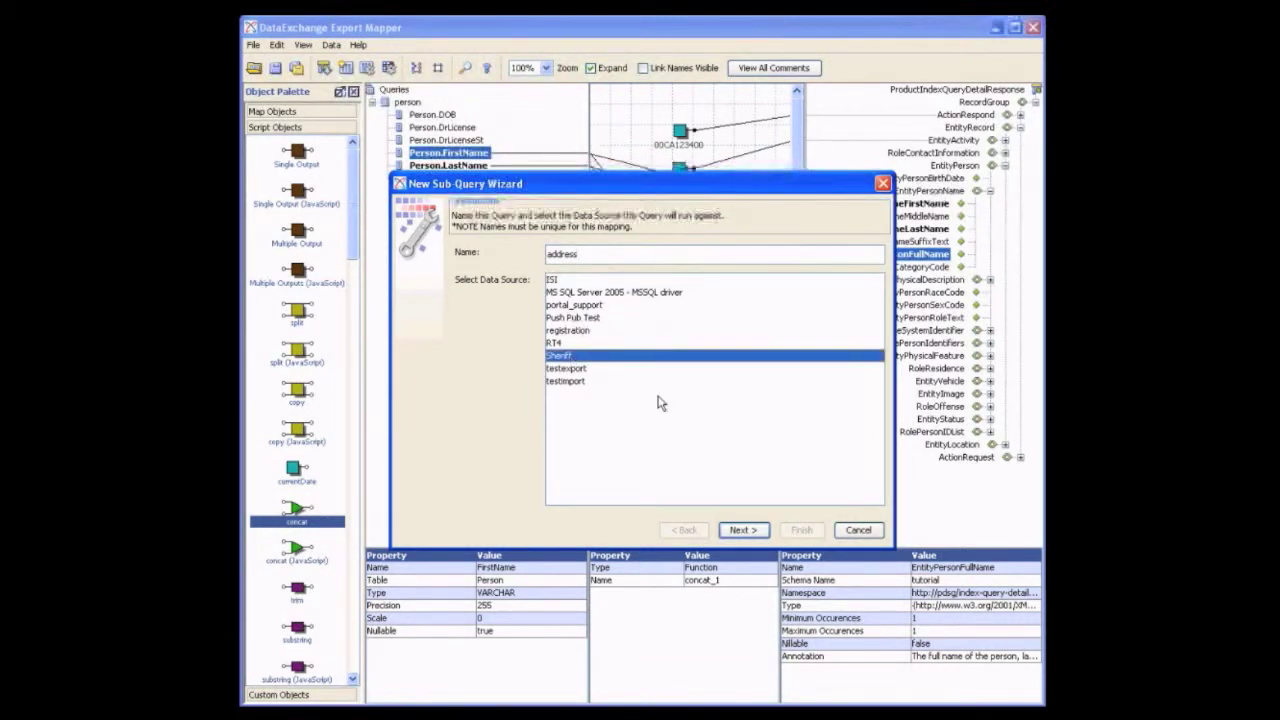
pyautogui.click(742, 531)
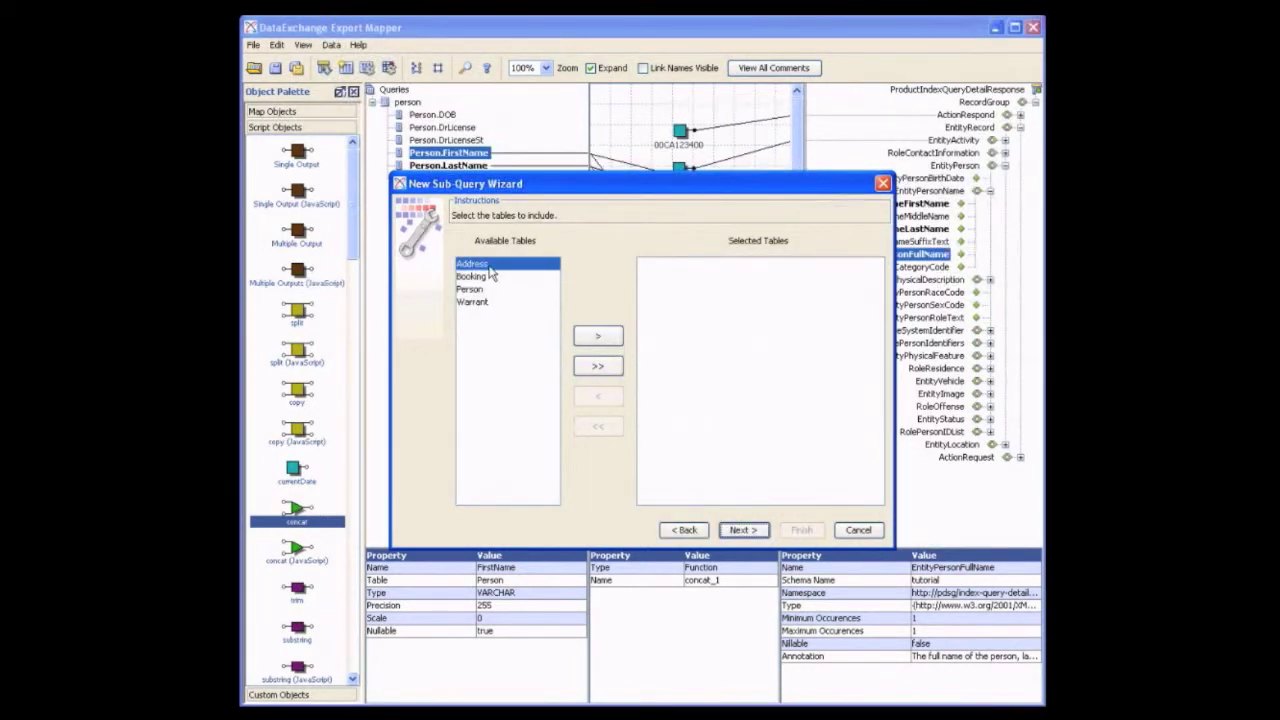
pyautogui.click(597, 336)
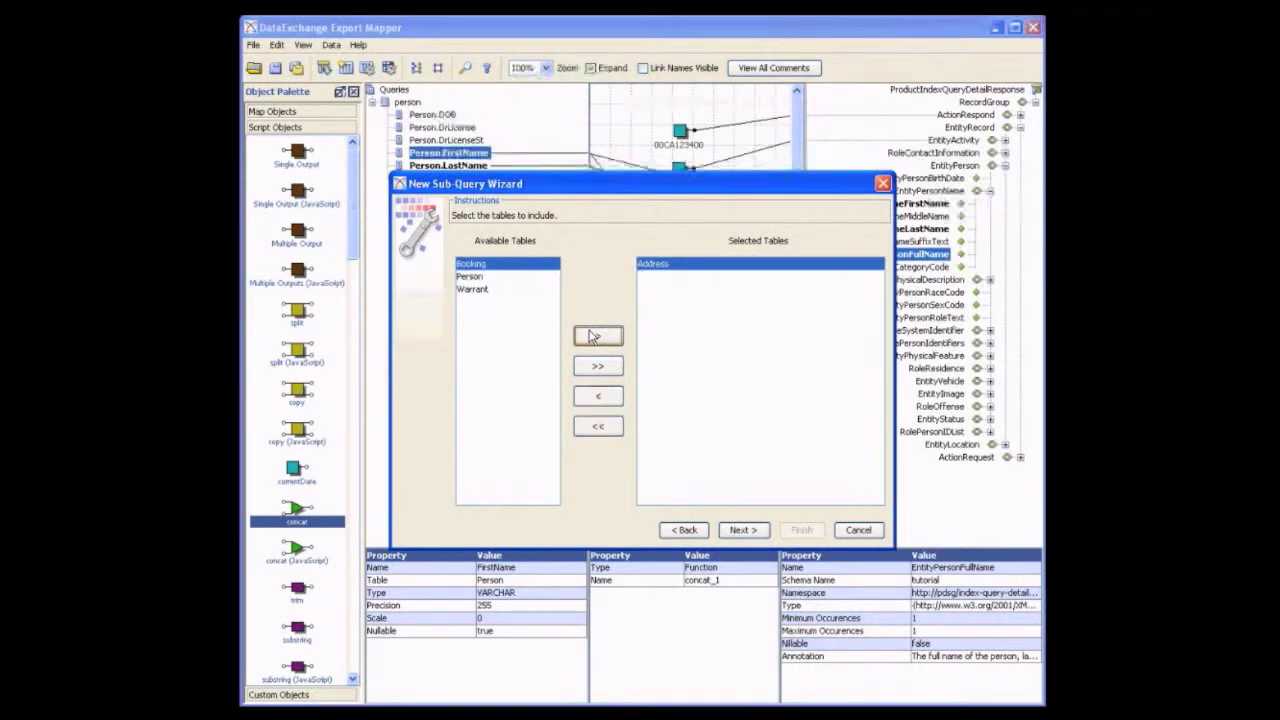
pyautogui.click(740, 531)
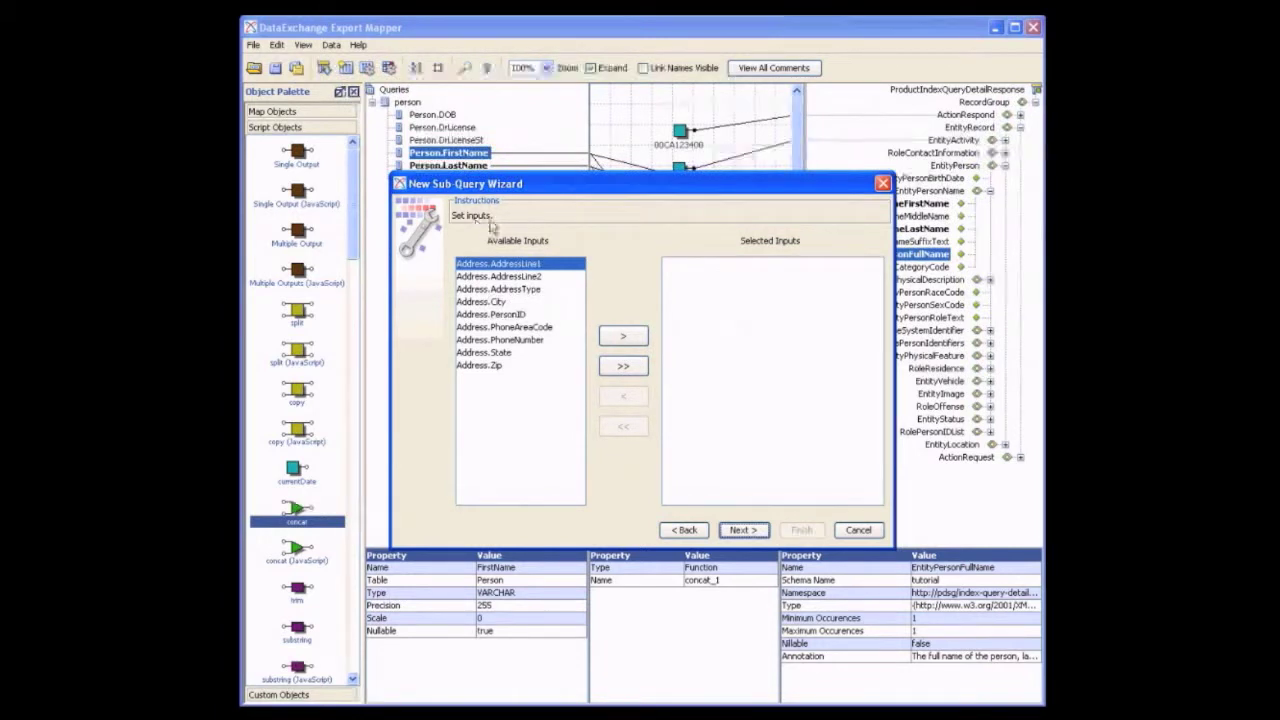
# Set Address.PersonID as the sub-query's input
pyautogui.click(510, 316)
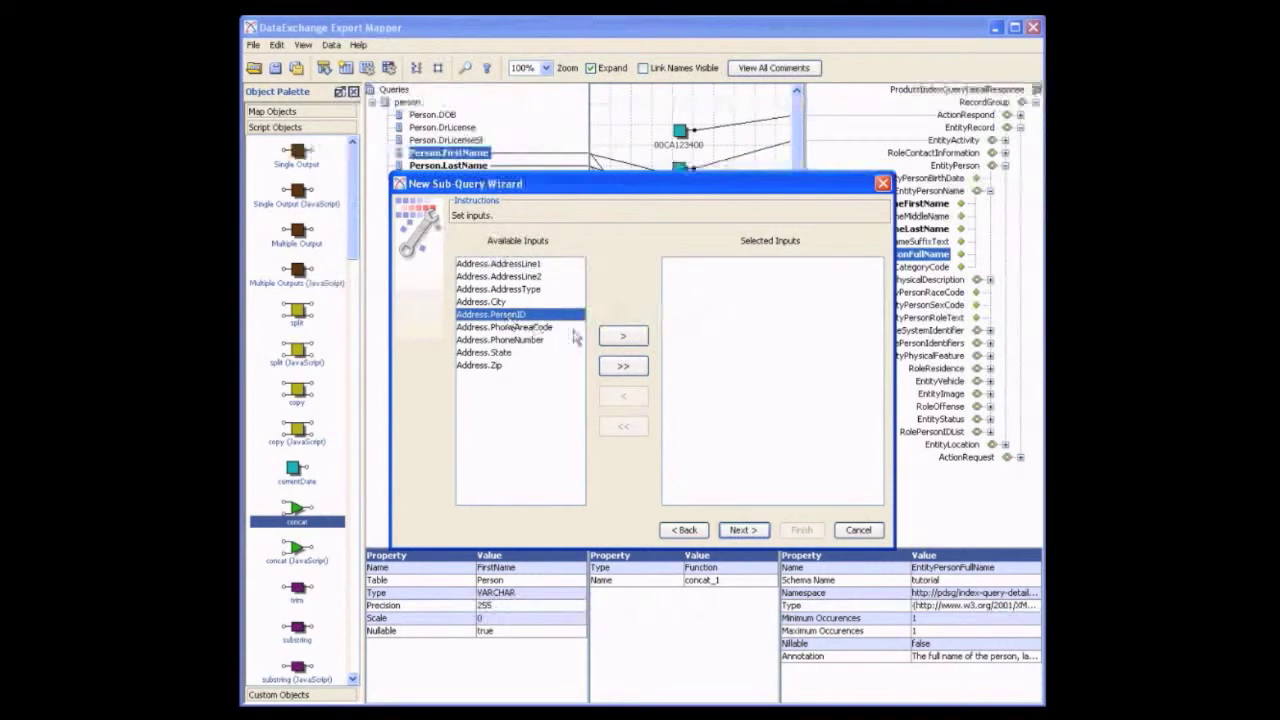
pyautogui.click(612, 338)
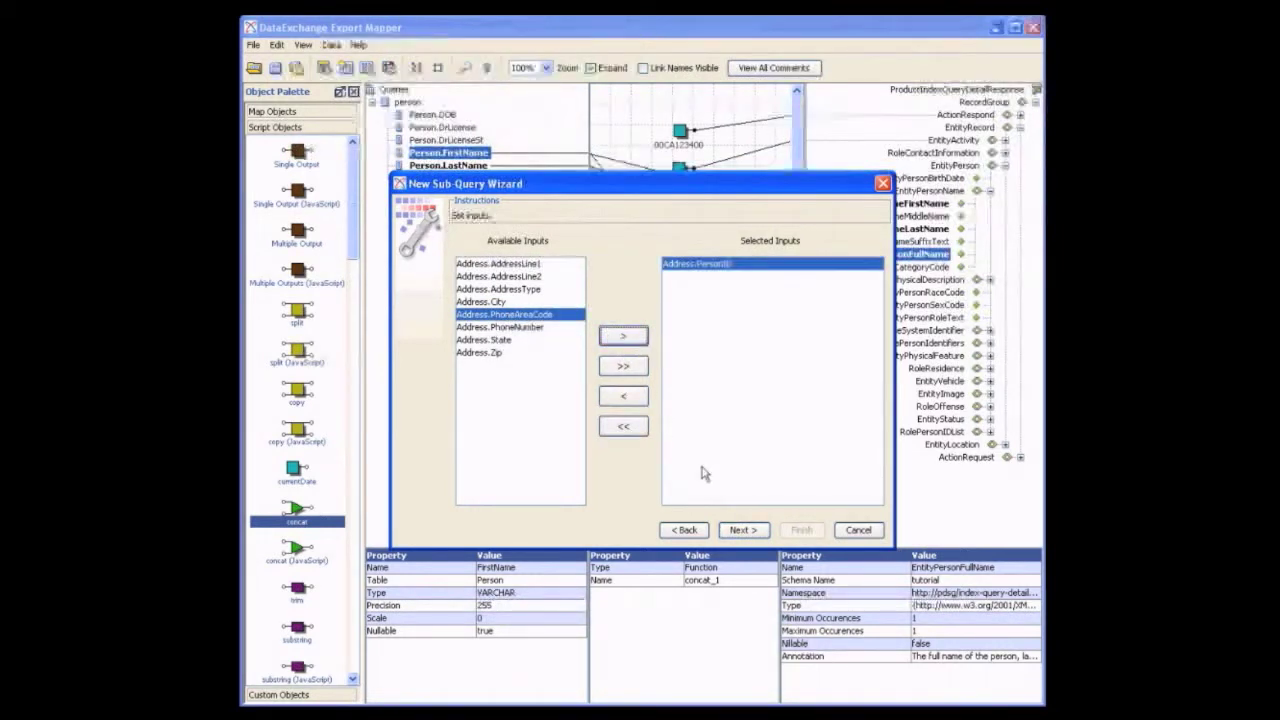
pyautogui.click(743, 530)
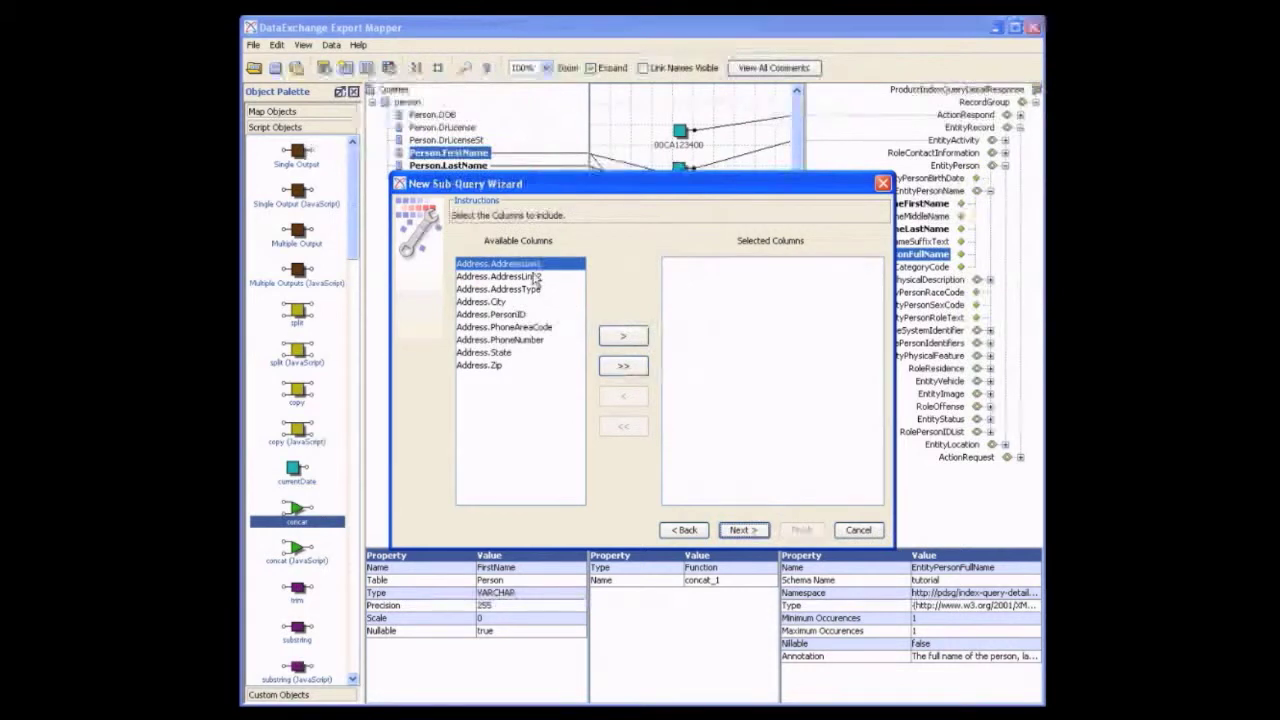
# Include the columns Address.AddressLine1, Address.City, Address.State and Address.Zip in the sub-query and finish creating it
pyautogui.click(626, 337)
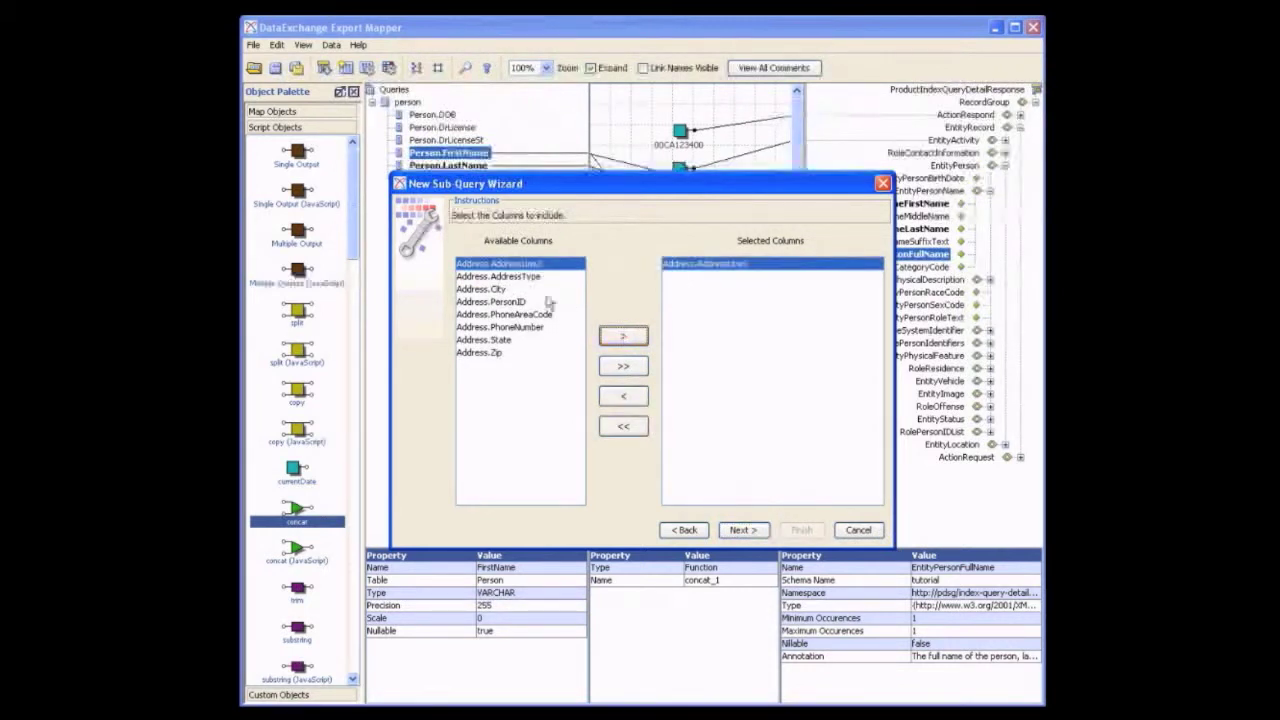
pyautogui.click(510, 289)
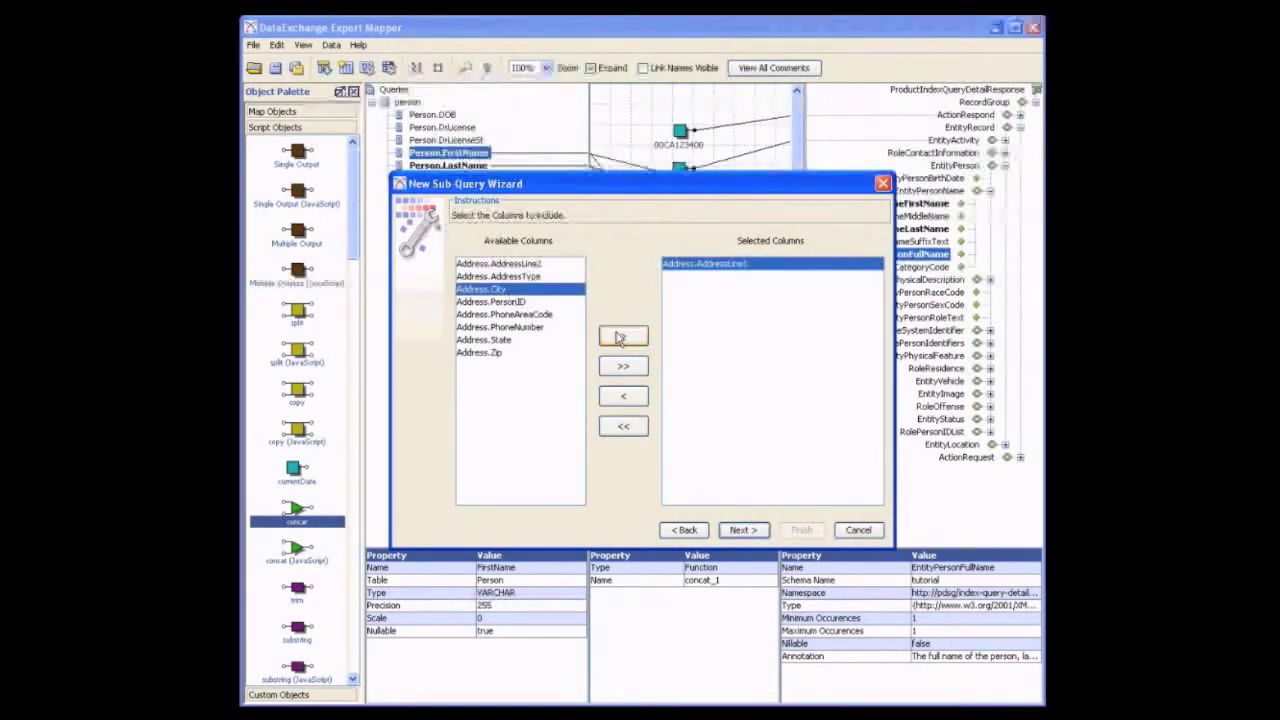
pyautogui.click(620, 337)
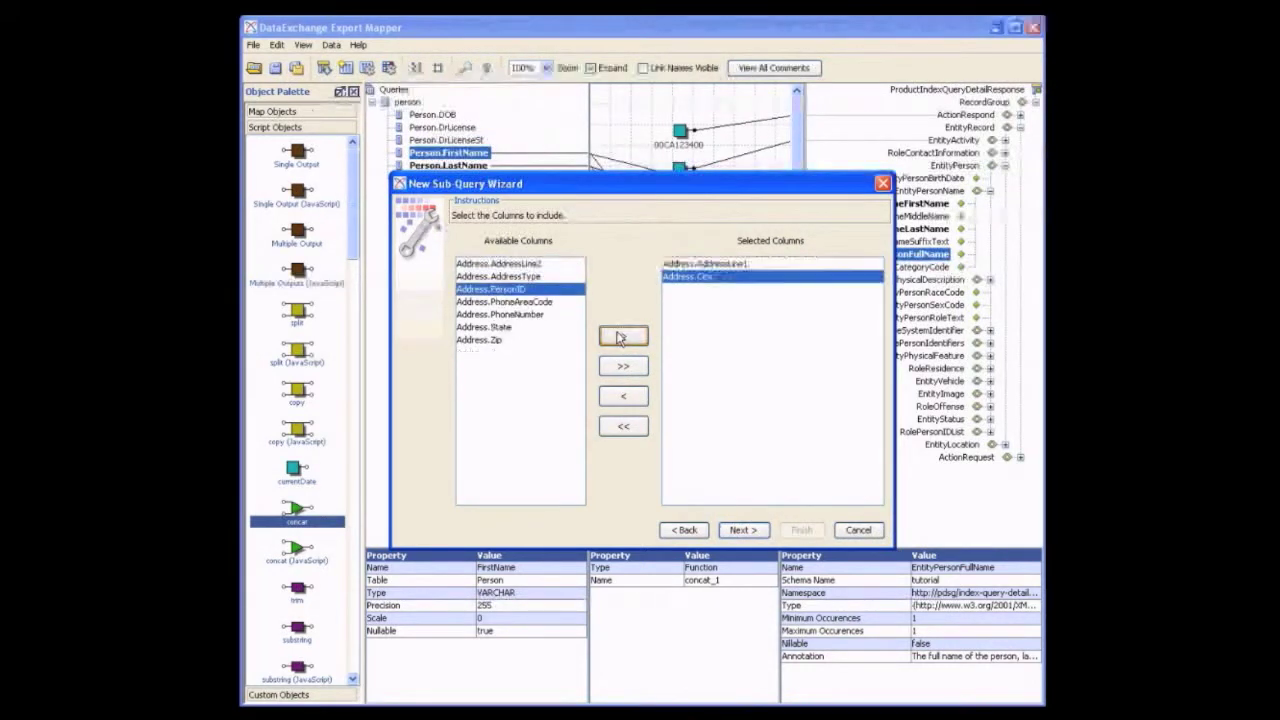
pyautogui.click(498, 327)
pyautogui.click(607, 339)
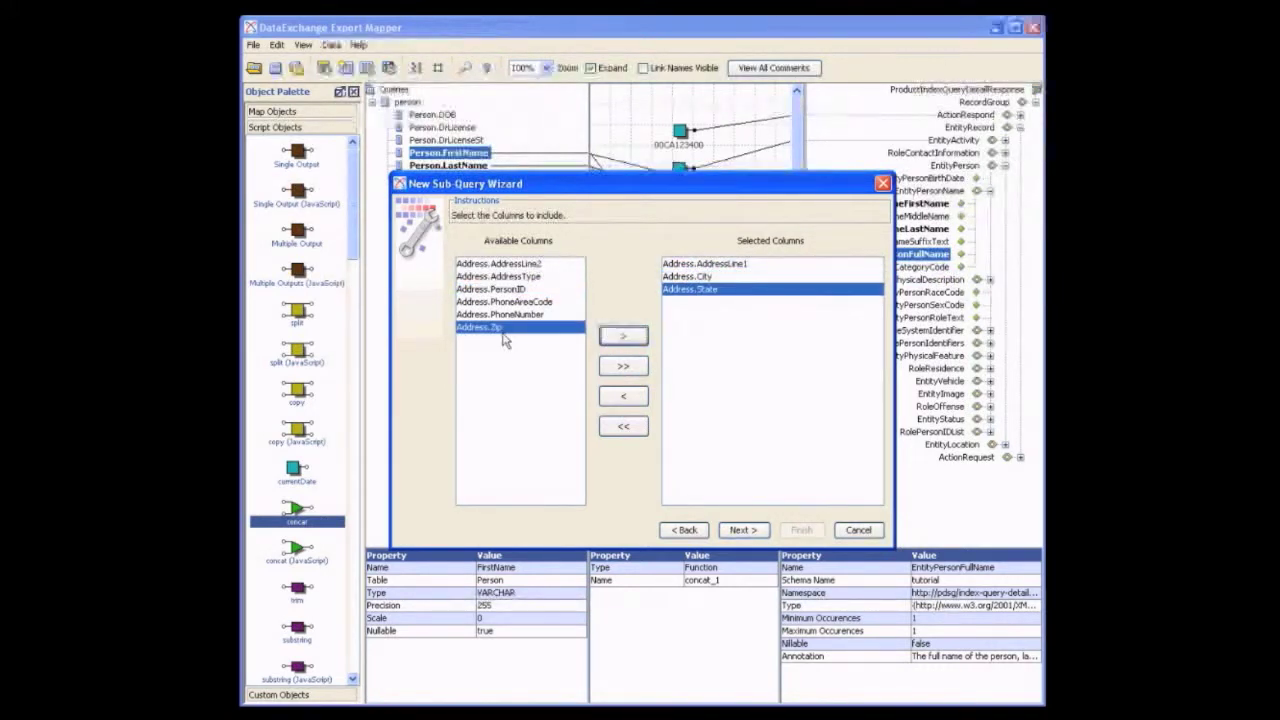
pyautogui.click(618, 337)
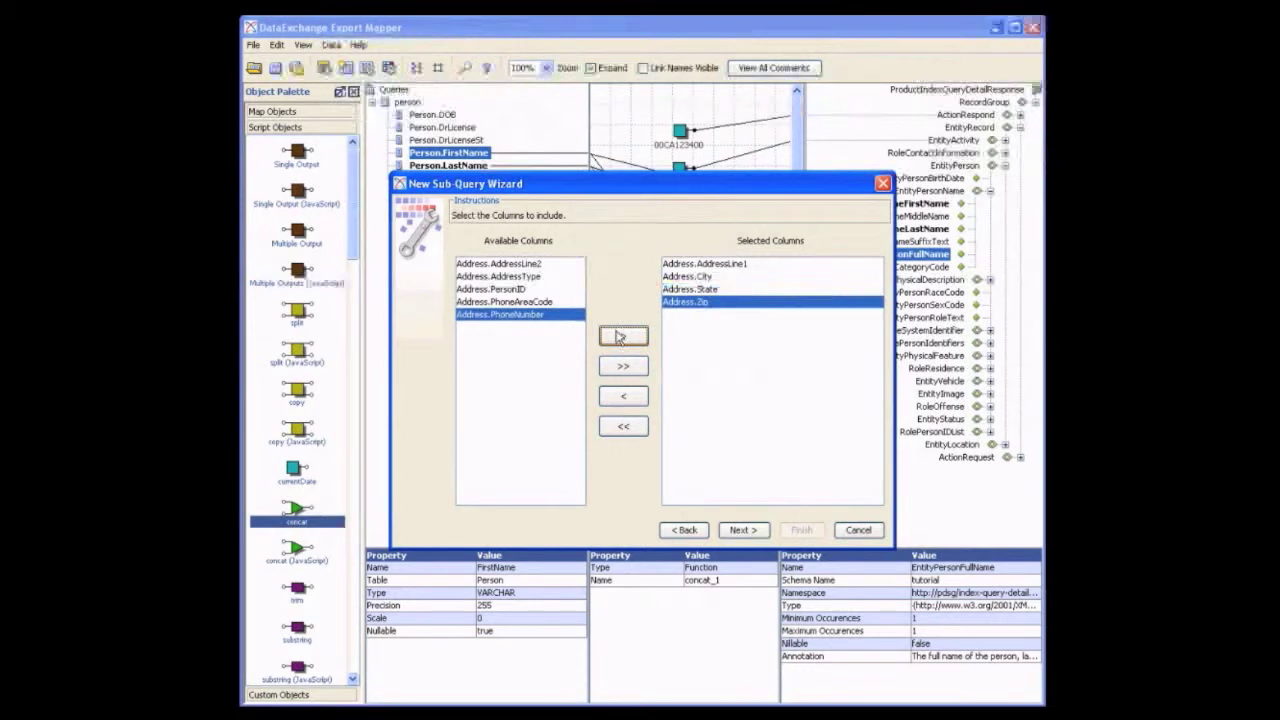
pyautogui.click(757, 532)
pyautogui.click(740, 530)
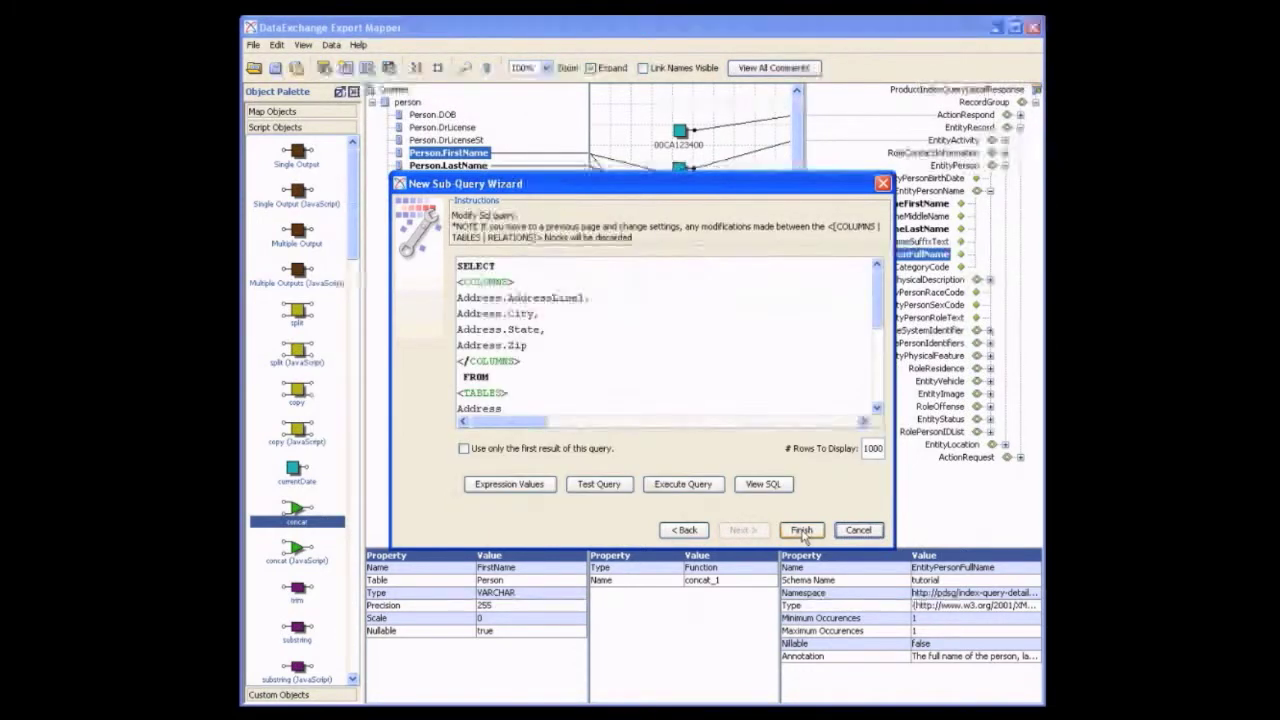
pyautogui.click(801, 530)
# Place the address sub-query below the concat function and link Person.PersonID to its input
pyautogui.moveTo(665, 385); pyautogui.dragTo(676, 329)
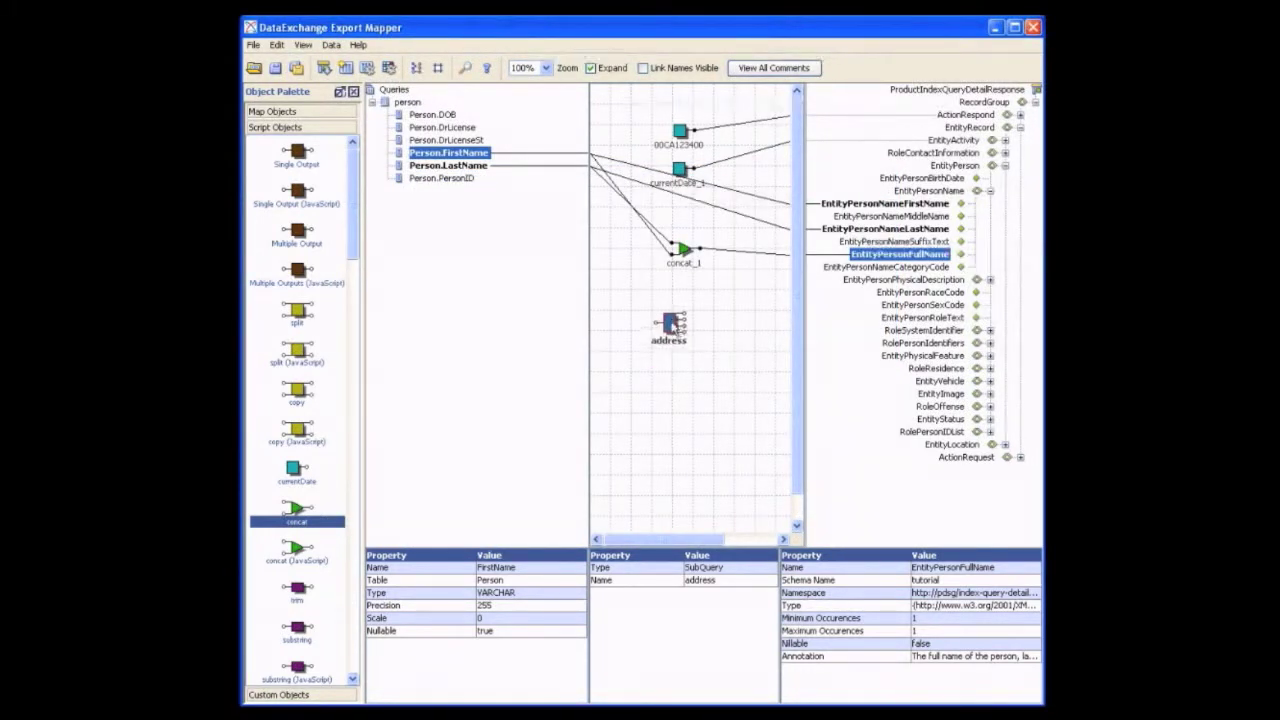
pyautogui.click(464, 182)
pyautogui.moveTo(464, 182); pyautogui.dragTo(657, 322)
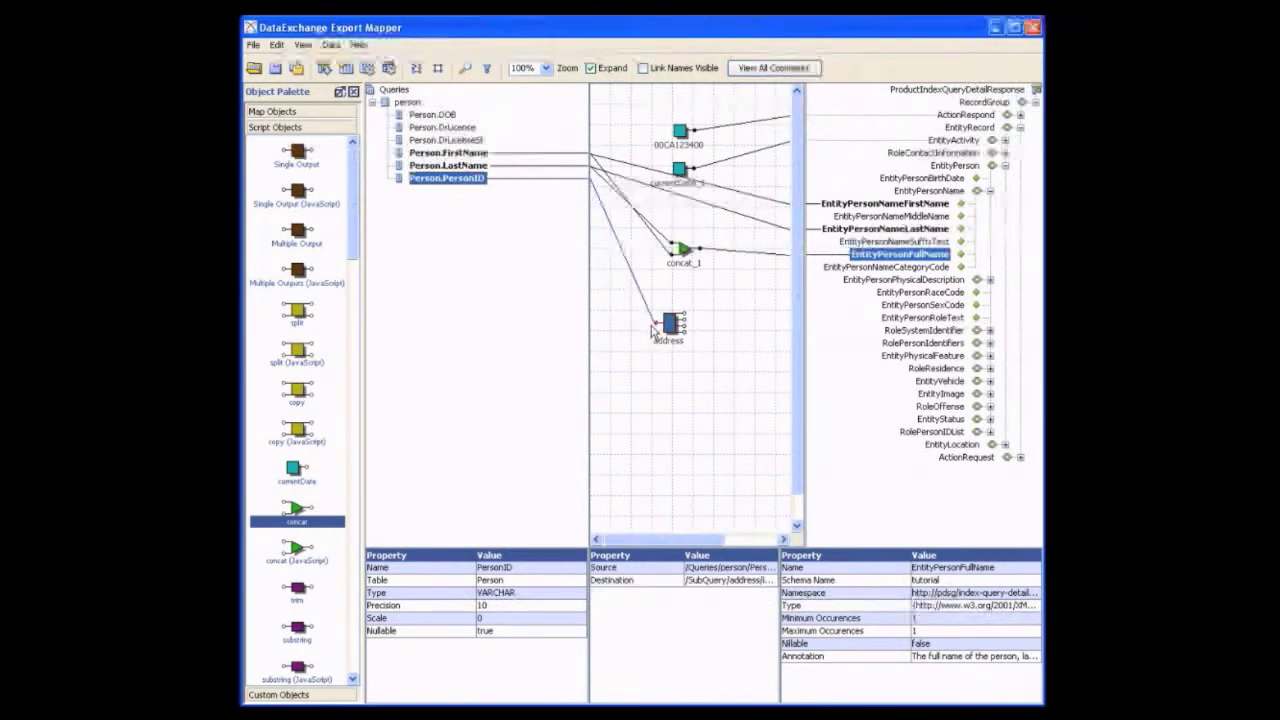
# Show link names and link AddressLine1, City, State and Zip to EntityLocationFullAddressText, EntityLocationCityText, EntityLocationStateCode and EntityLocationZipCodeText under RoleResidence, EntityLocation
pyautogui.click(988, 192)
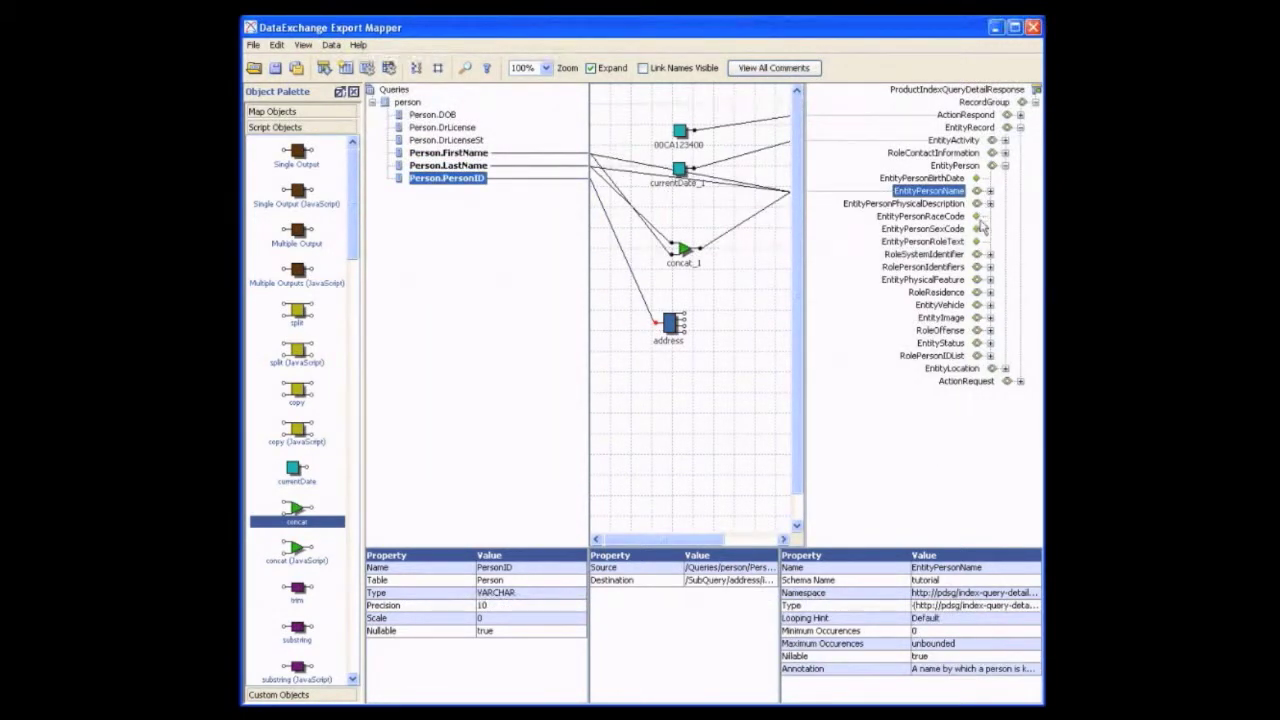
pyautogui.click(976, 305)
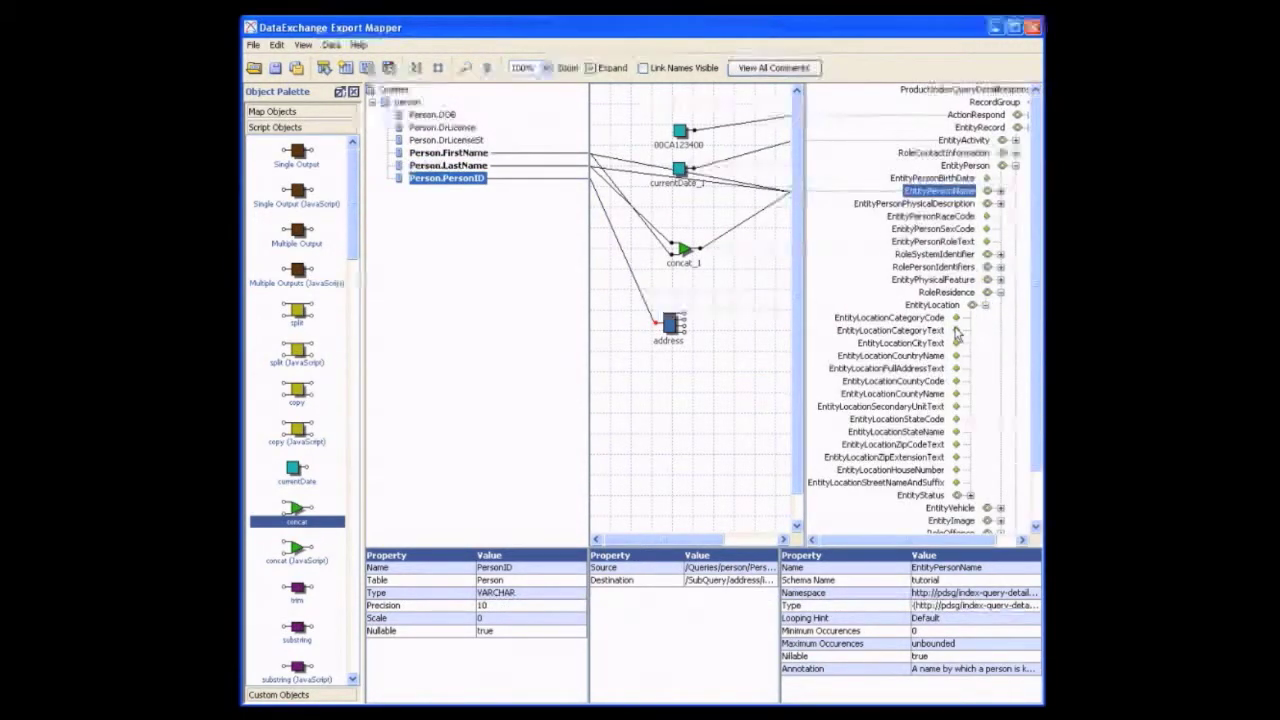
pyautogui.click(643, 68)
pyautogui.click(738, 318)
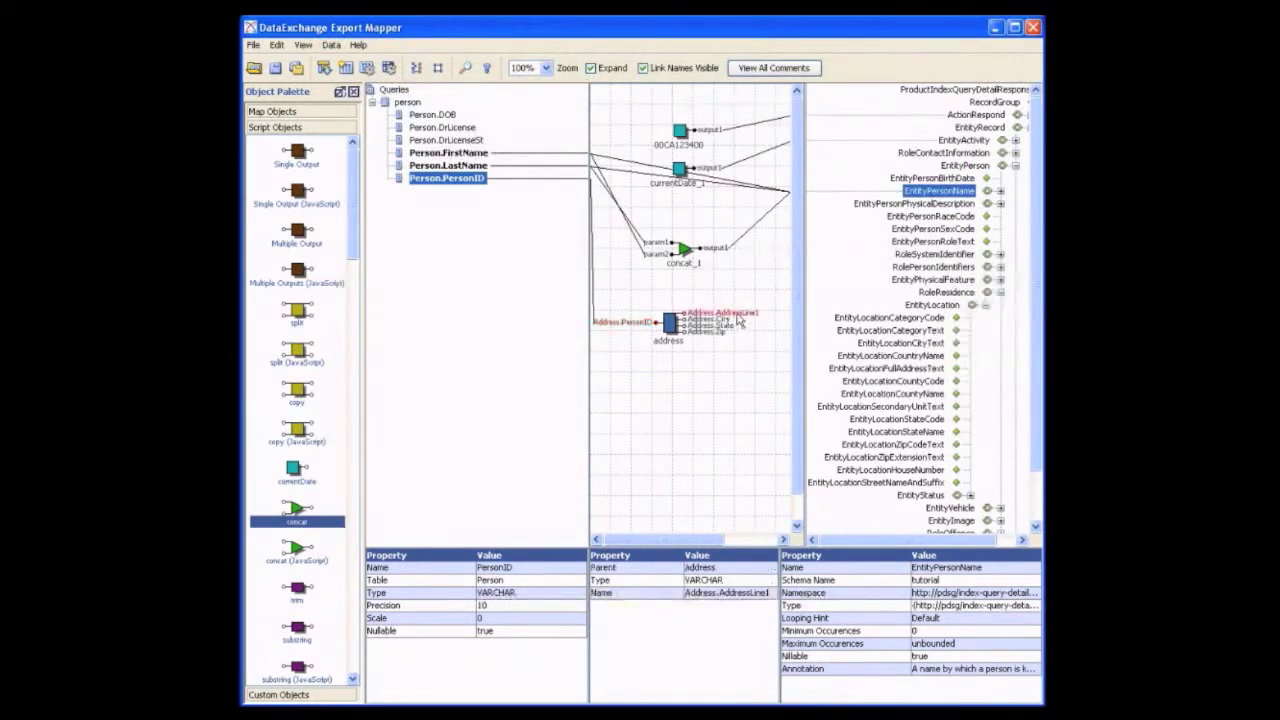
pyautogui.moveTo(742, 320); pyautogui.dragTo(818, 370)
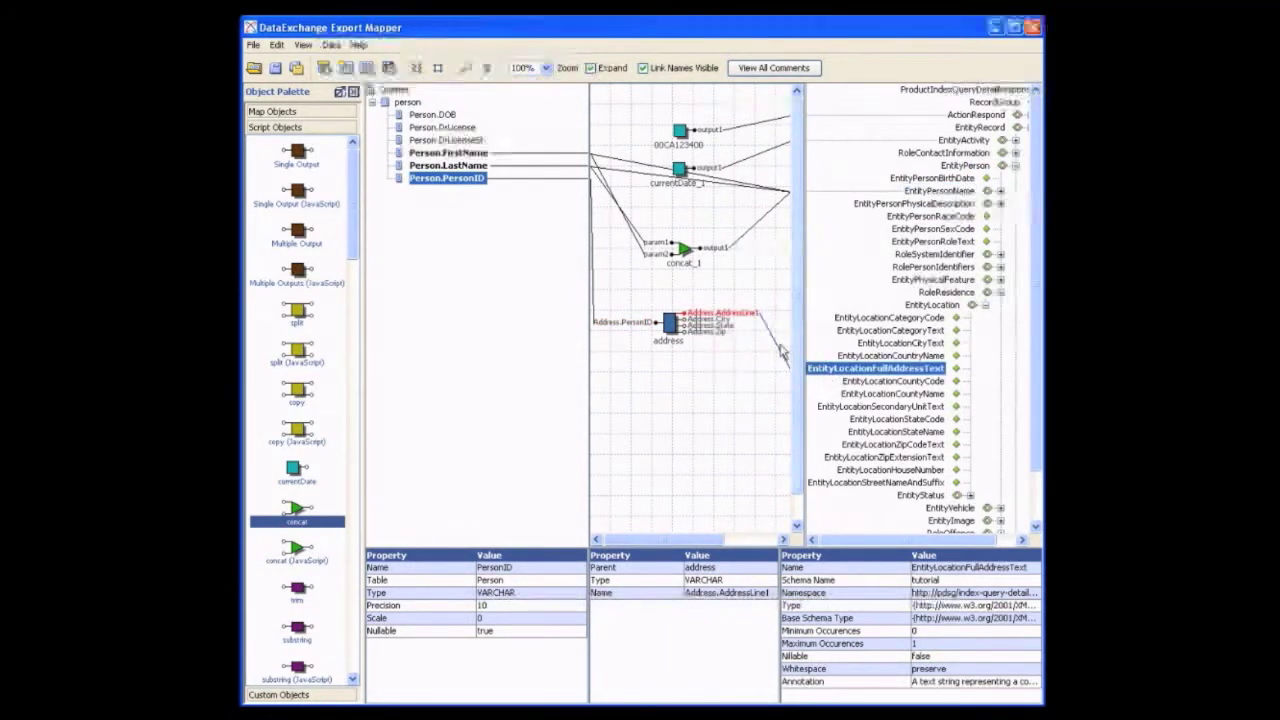
pyautogui.moveTo(728, 321)
pyautogui.mouseDown()
pyautogui.moveTo(780, 345)
pyautogui.moveTo(858, 350)
pyautogui.mouseUp()
pyautogui.moveTo(763, 404); pyautogui.dragTo(868, 420)
pyautogui.moveTo(710, 337); pyautogui.dragTo(835, 451)
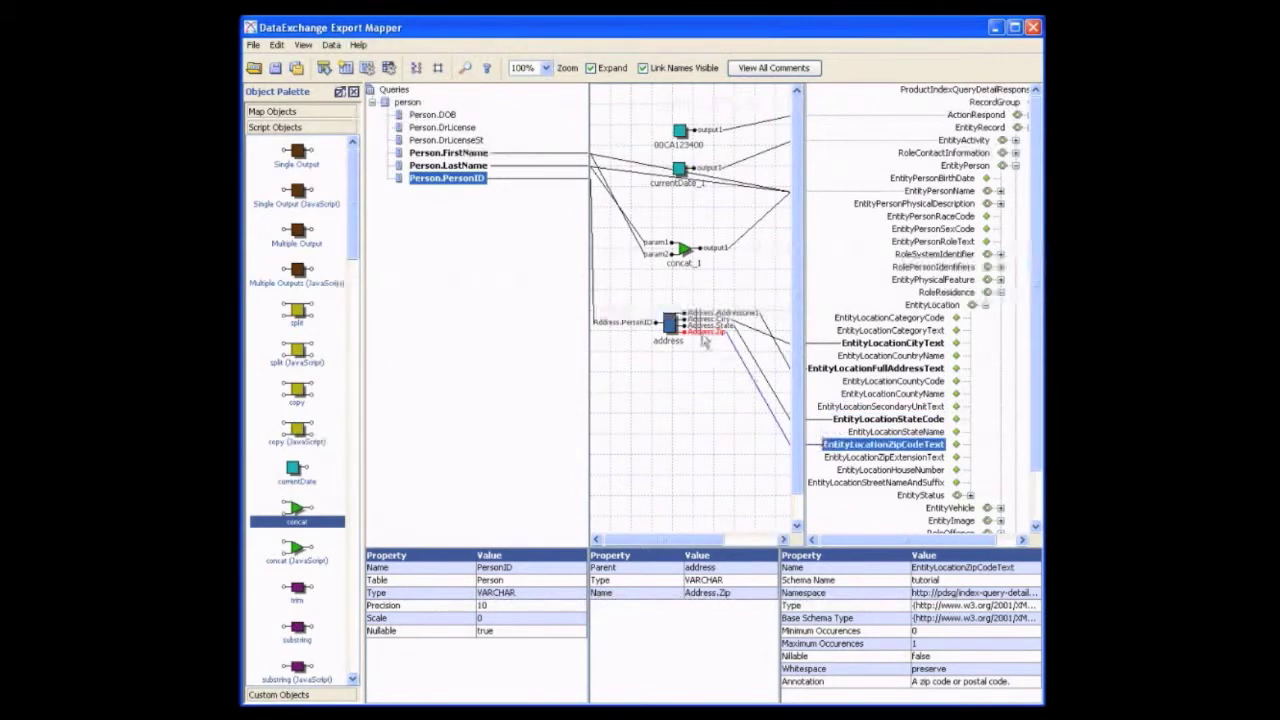
# Hide the link names and move the address sub-query and the concat function slightly up on the canvas
pyautogui.click(644, 69)
pyautogui.moveTo(676, 324); pyautogui.dragTo(686, 299)
pyautogui.moveTo(682, 246); pyautogui.dragTo(680, 231)
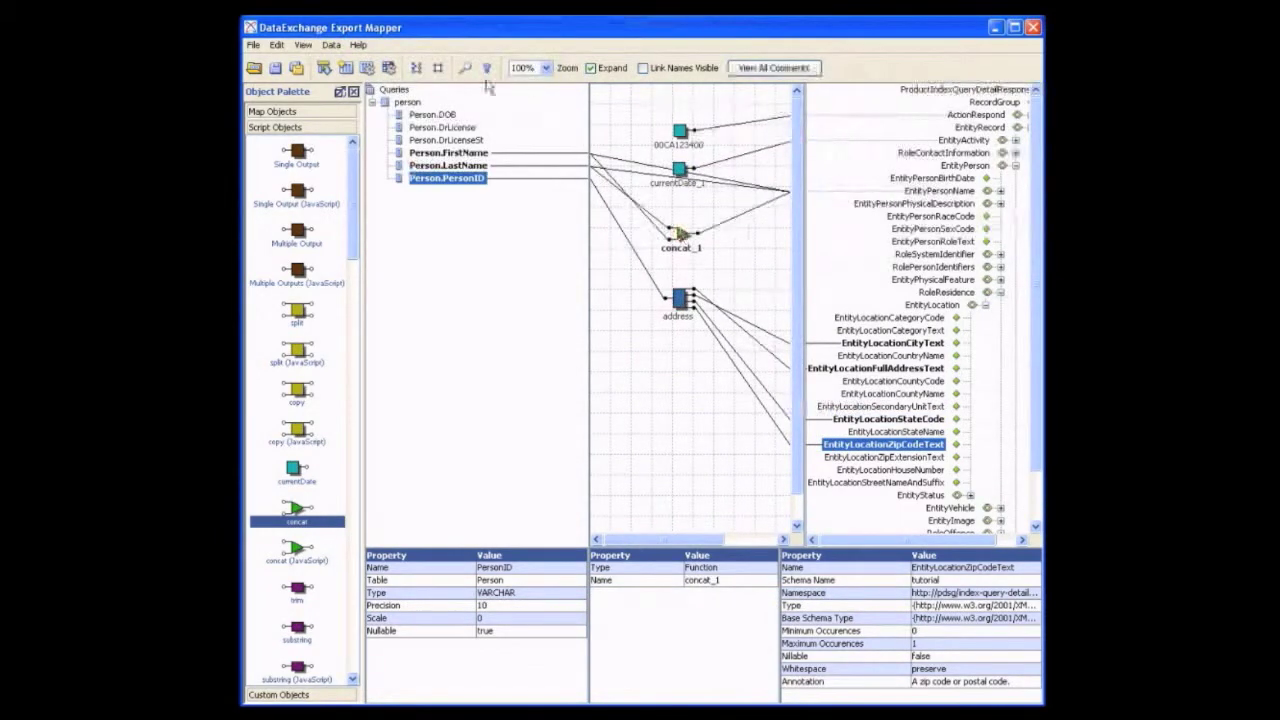
# Execute the mapping and check the RoleResidence address elements in the resulting XML
pyautogui.click(390, 68)
pyautogui.click(629, 138)
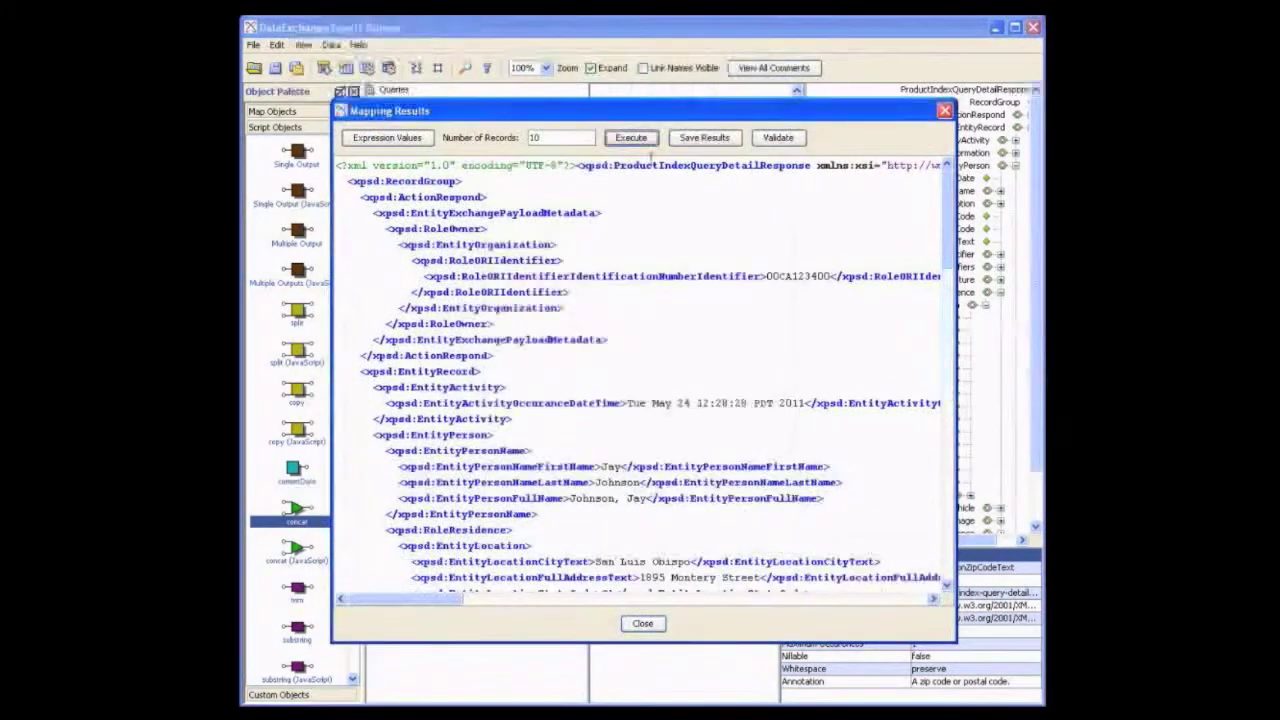
pyautogui.moveTo(951, 219); pyautogui.dragTo(948, 243)
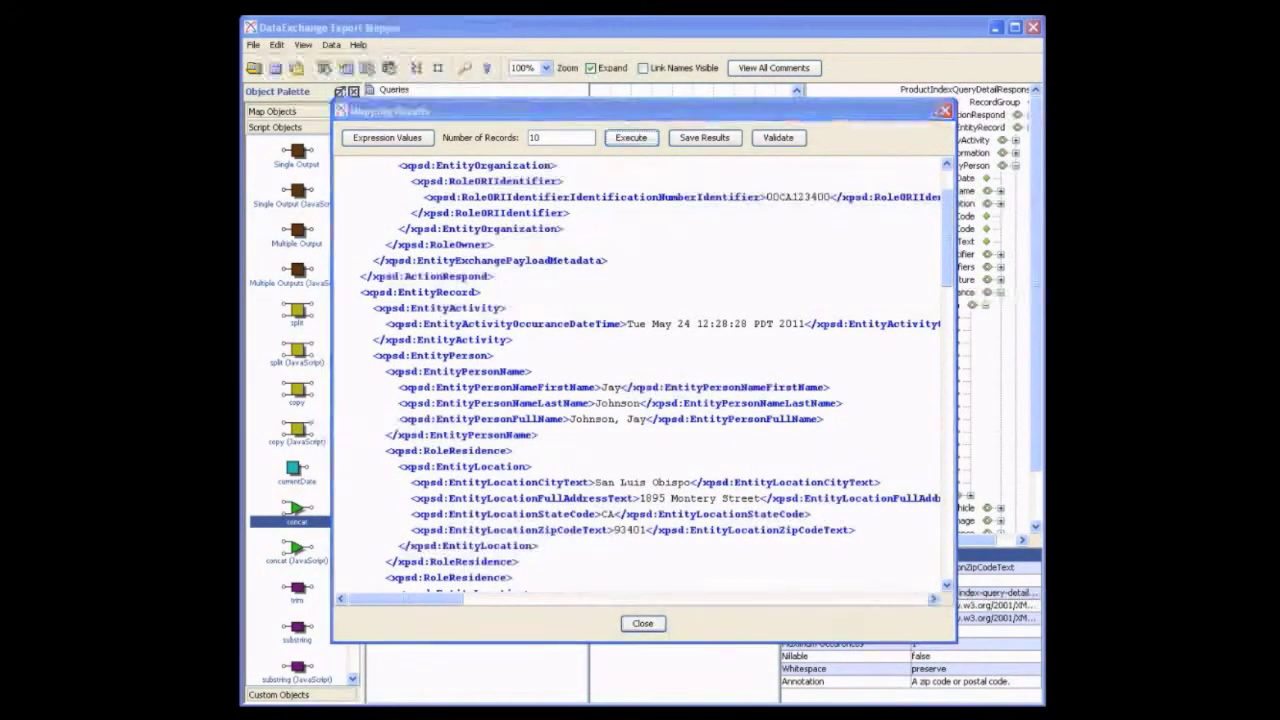
pyautogui.click(642, 624)
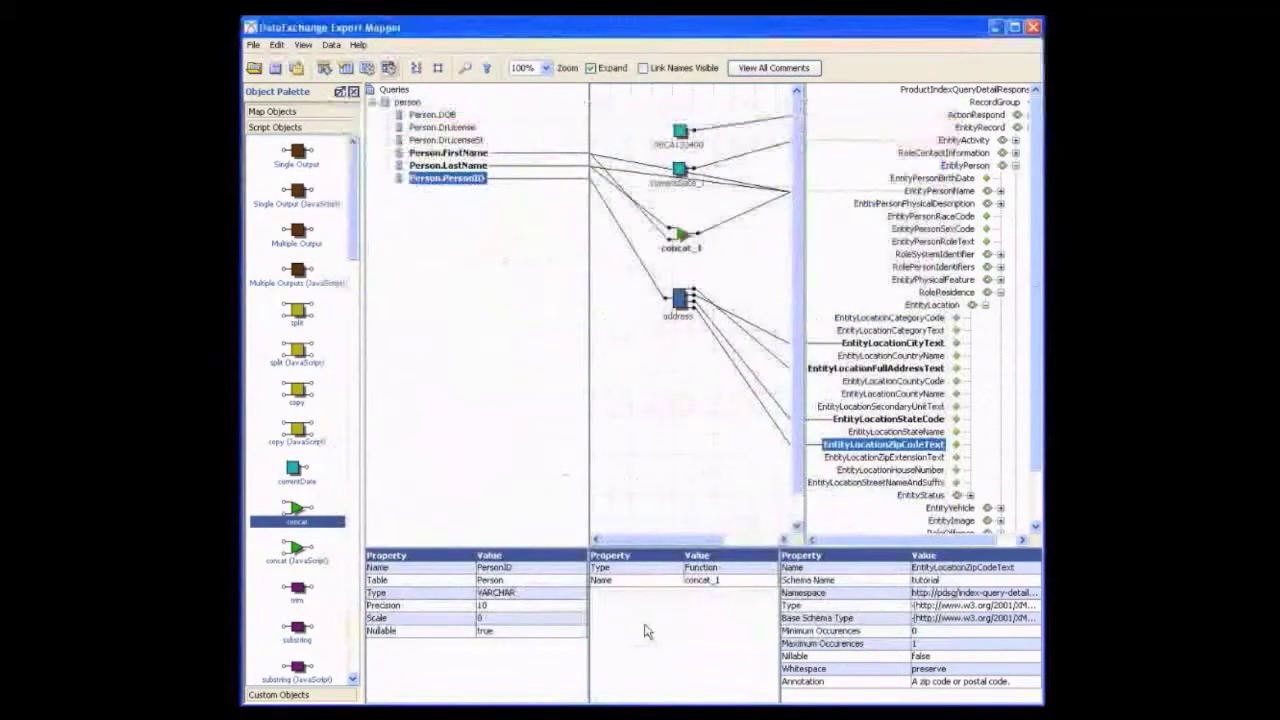